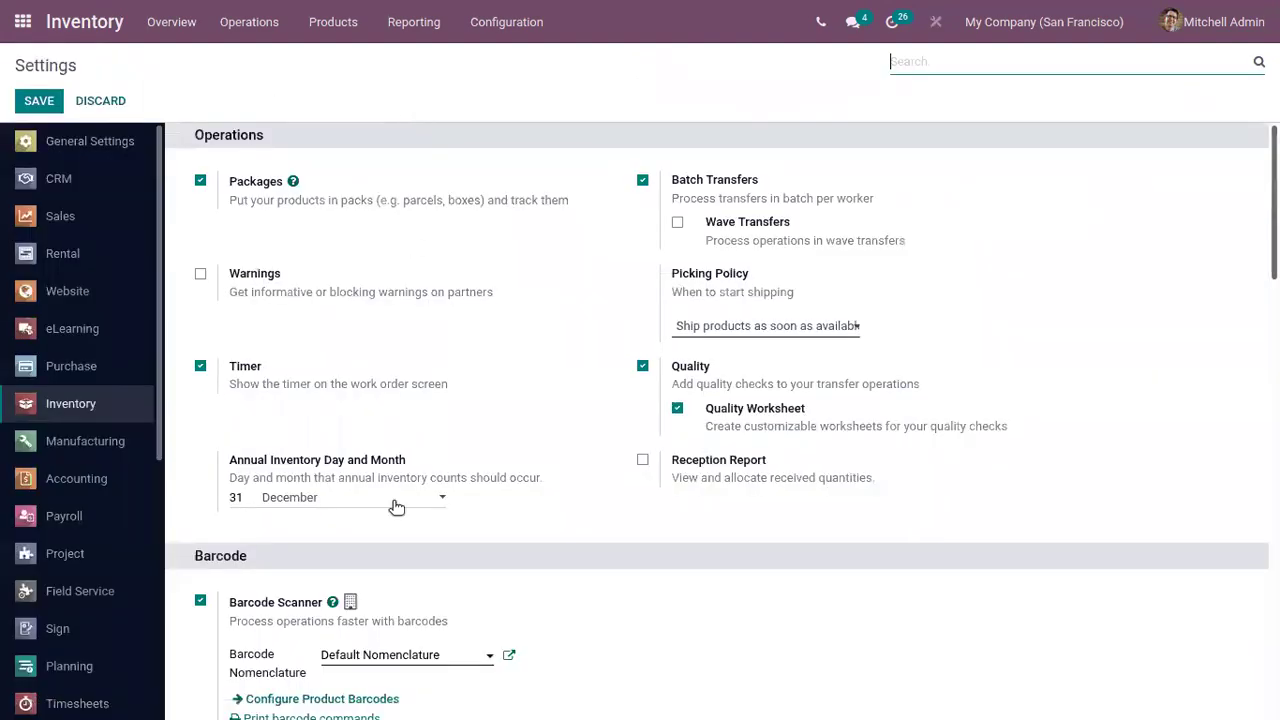
Step: Enable Storage Locations in the Warehouse section of the Inventory settings and save the settings
scroll(400, 514, down, 15)
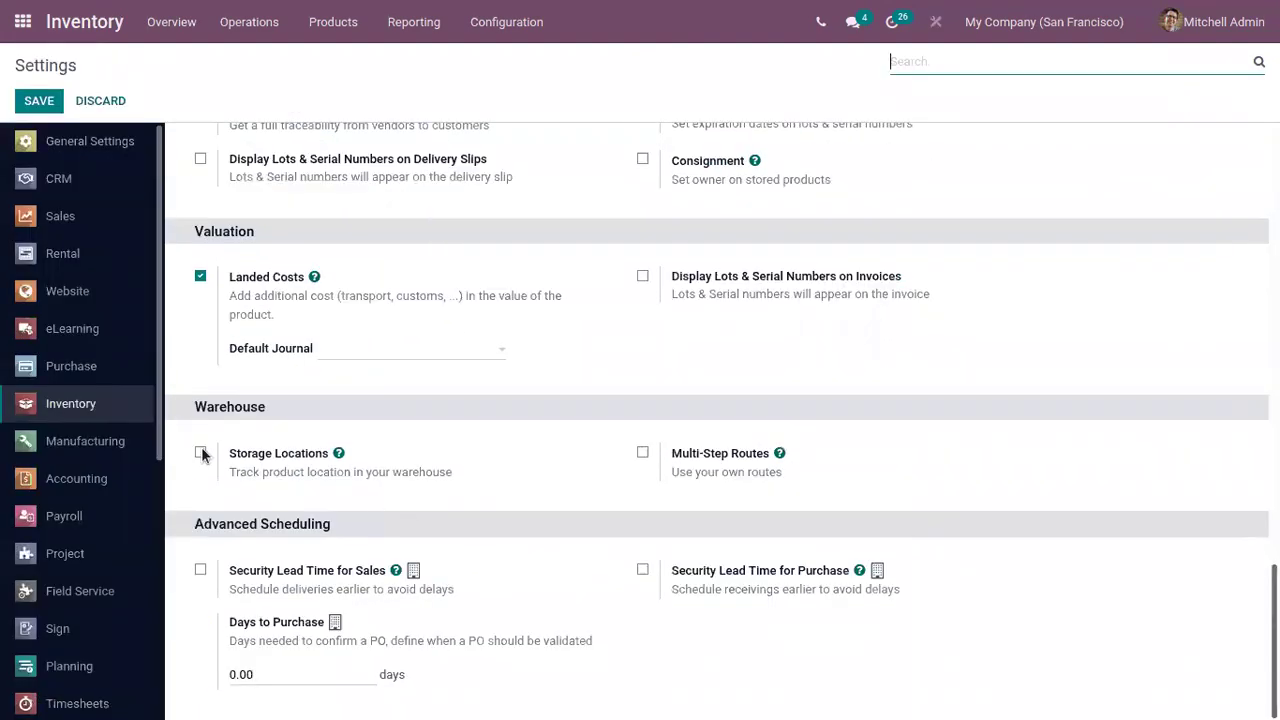
click(201, 454)
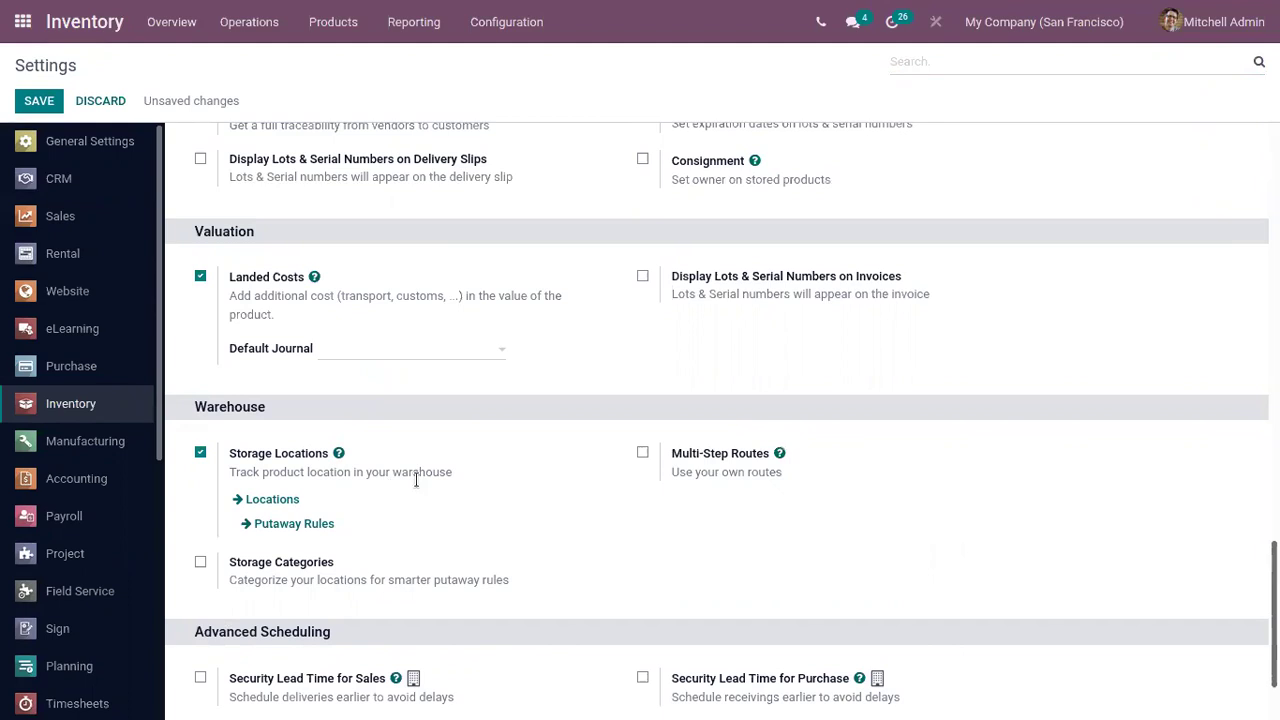
click(30, 104)
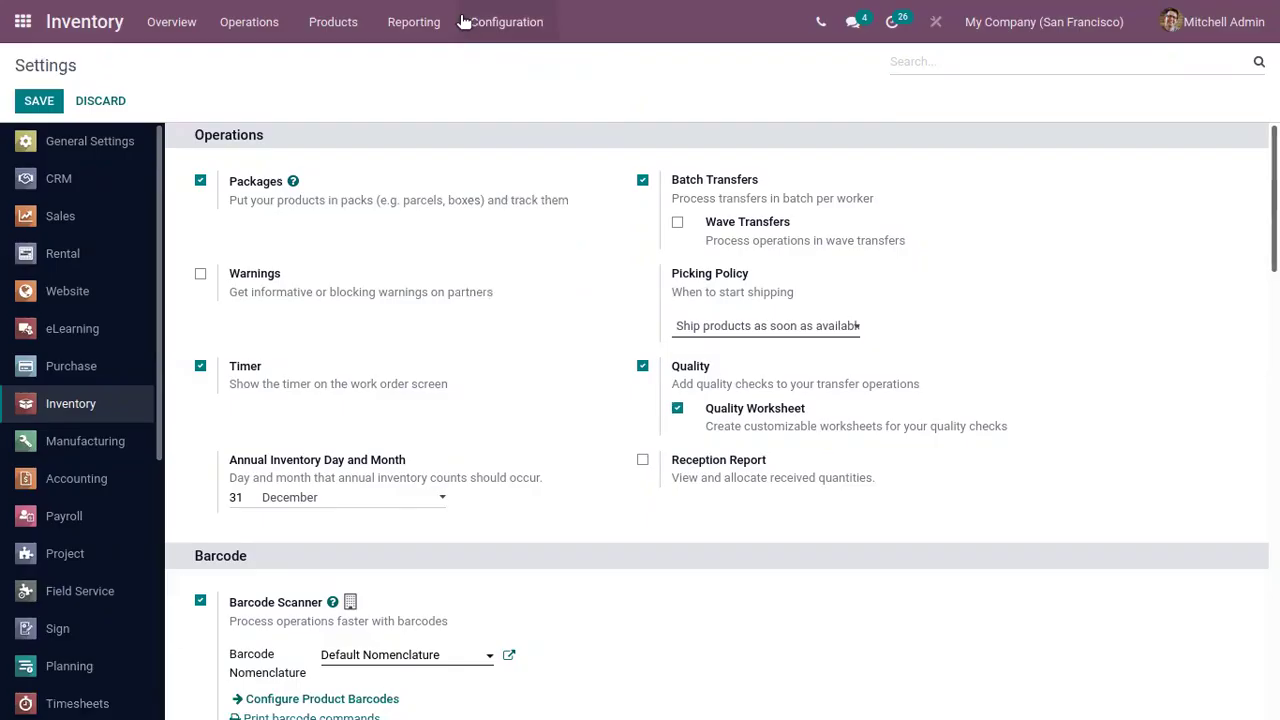
Step: Open the warehouse Locations list and remove the Internal filter to list every location type
click(466, 22)
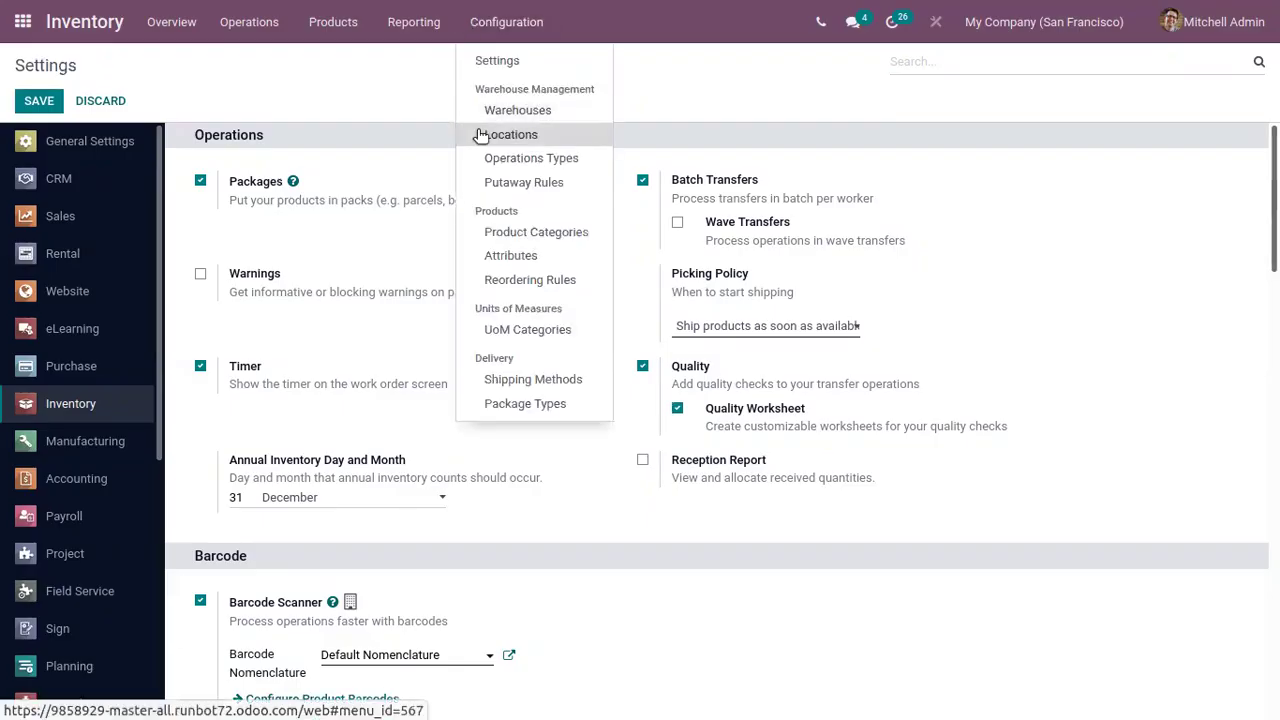
click(479, 134)
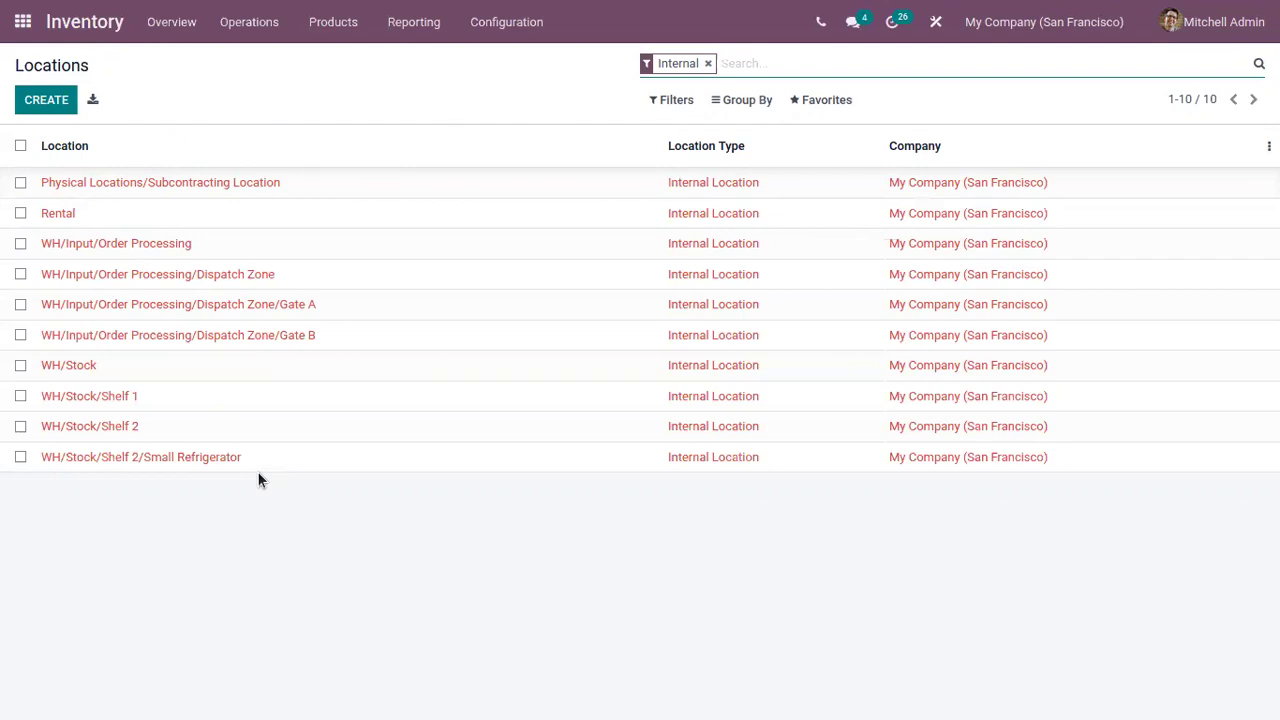
click(707, 63)
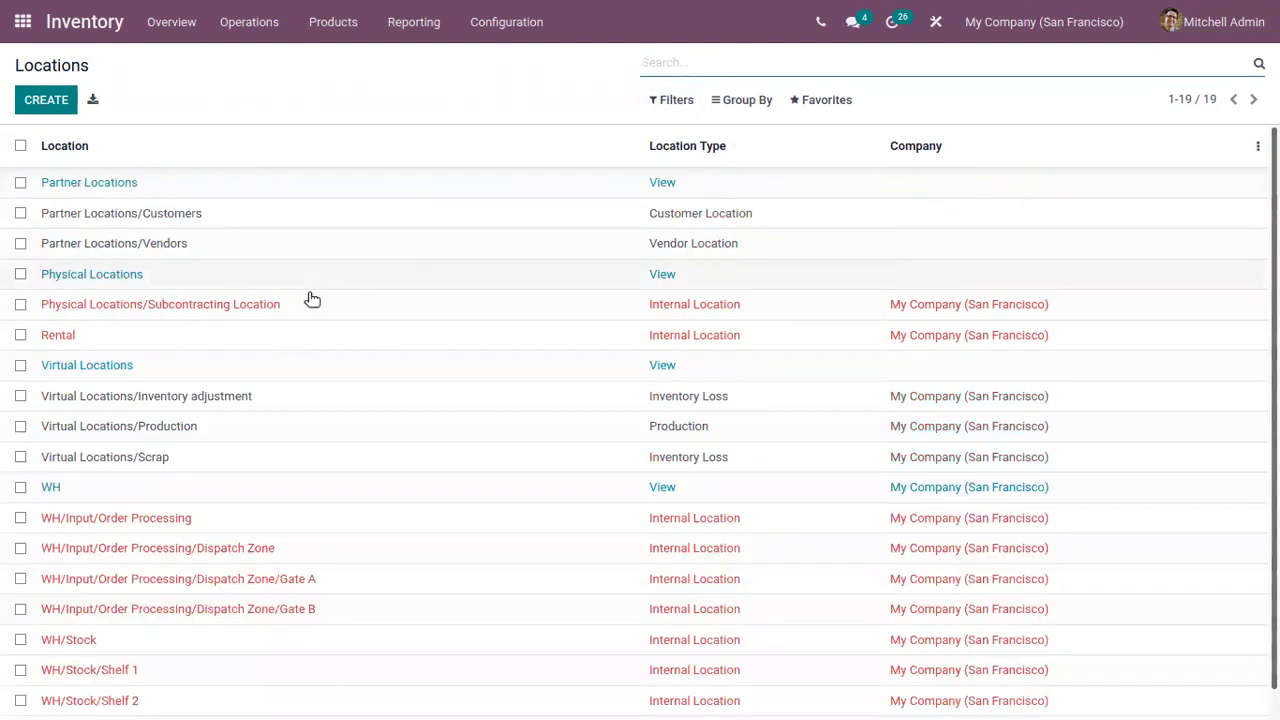
scroll(550, 392, down, 1)
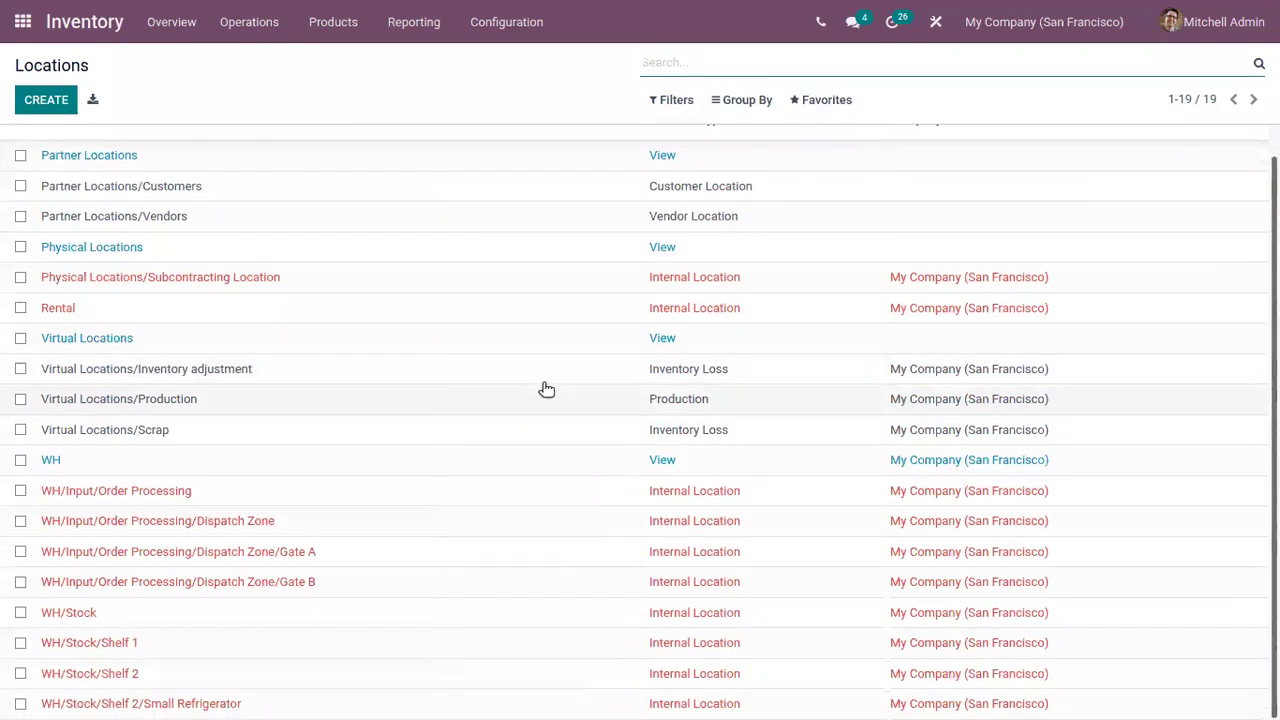
scroll(530, 382, up, 1)
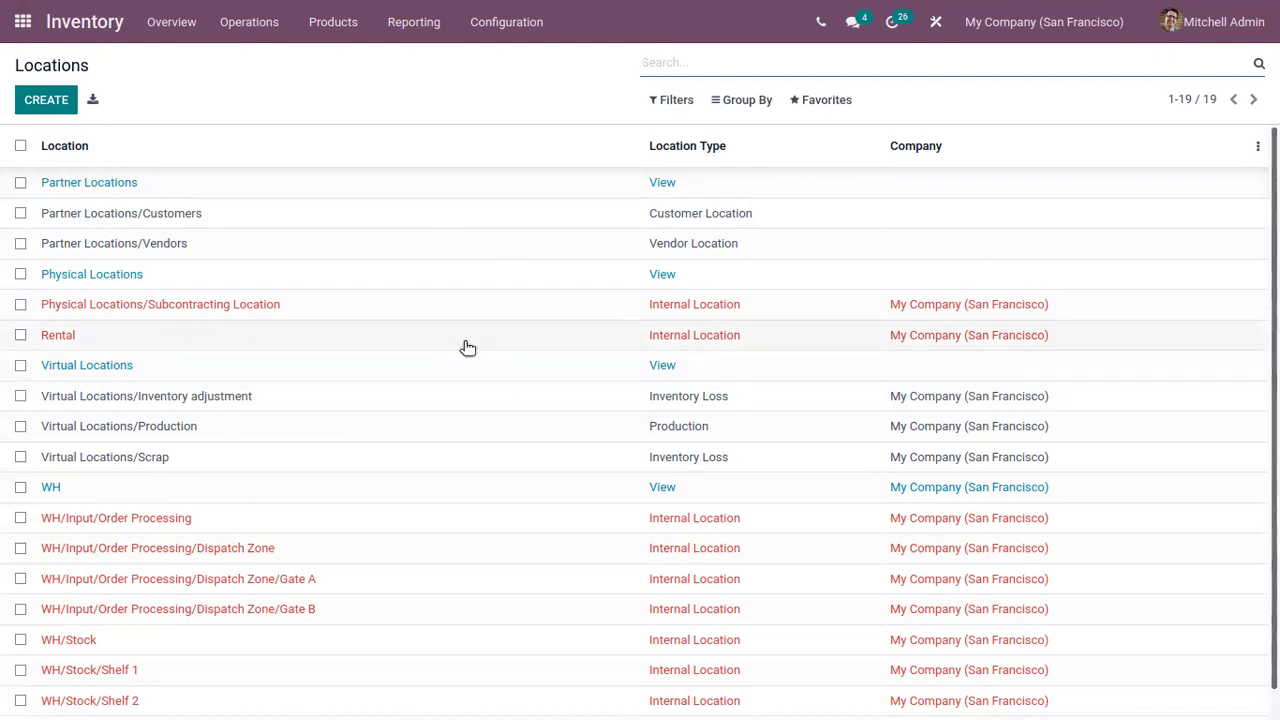
Step: Filter the locations list by Internal to review those locations, and clear the filter again
click(677, 100)
click(670, 133)
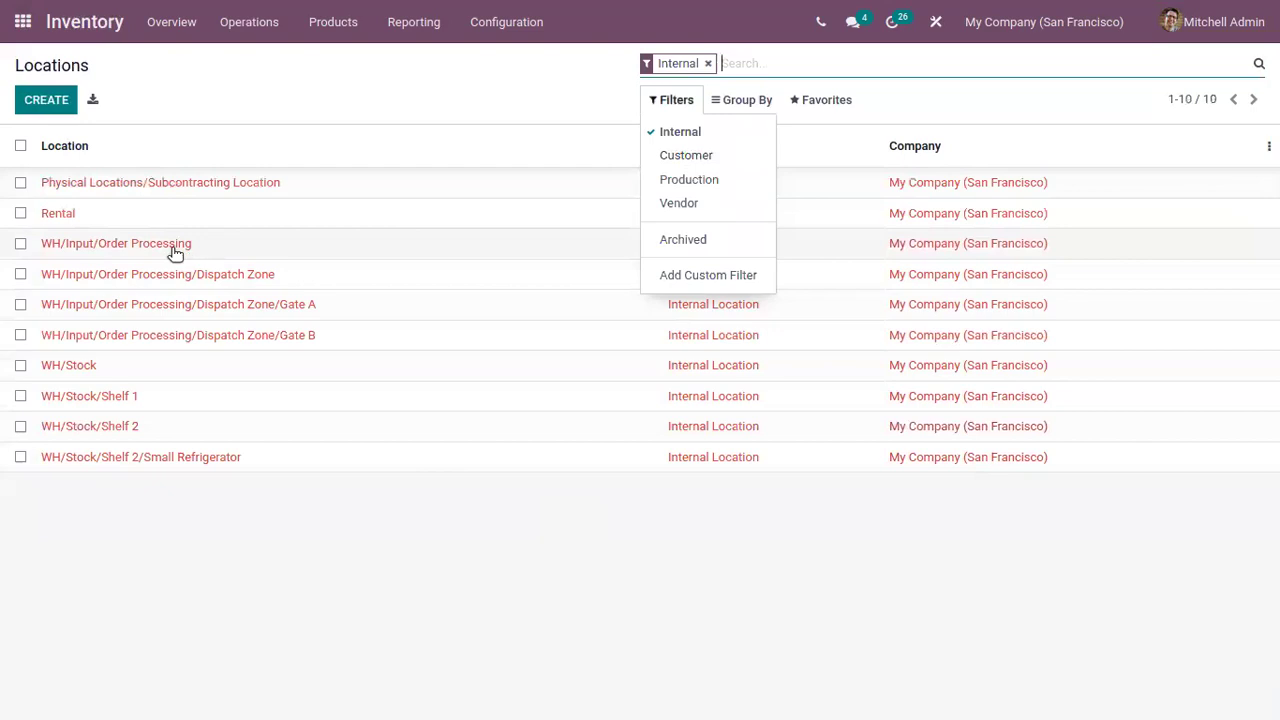
click(61, 365)
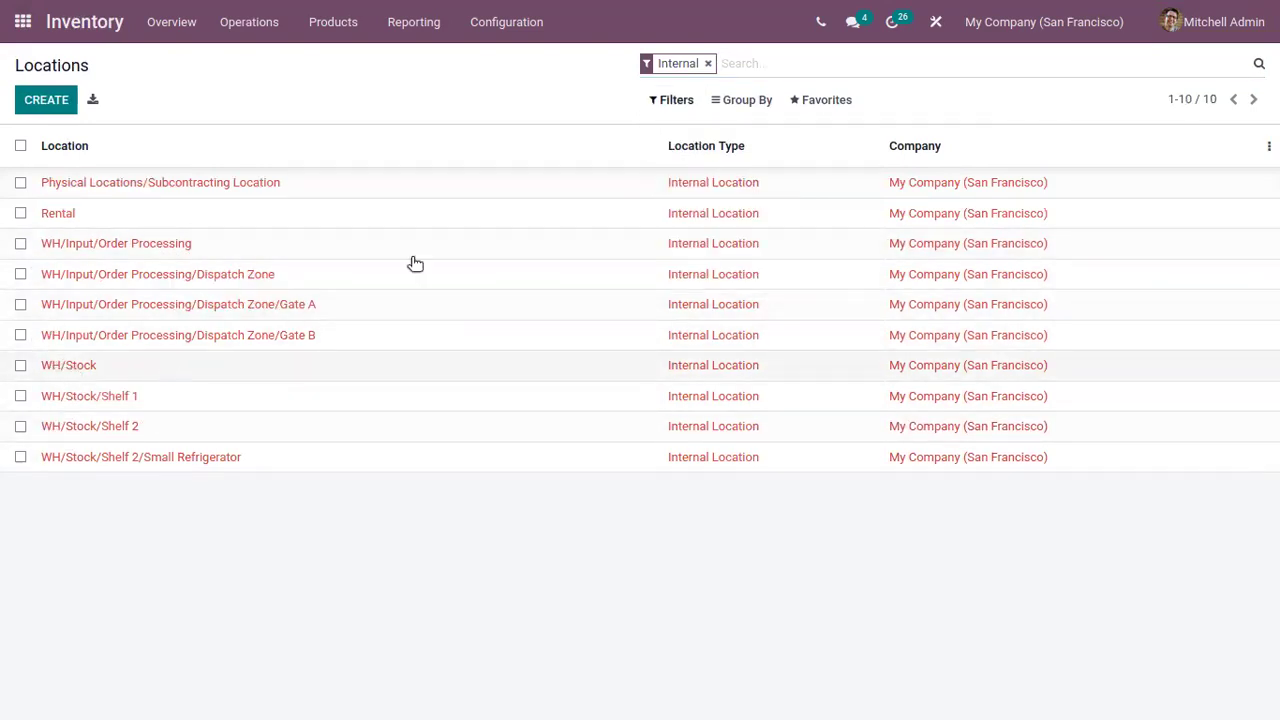
click(709, 63)
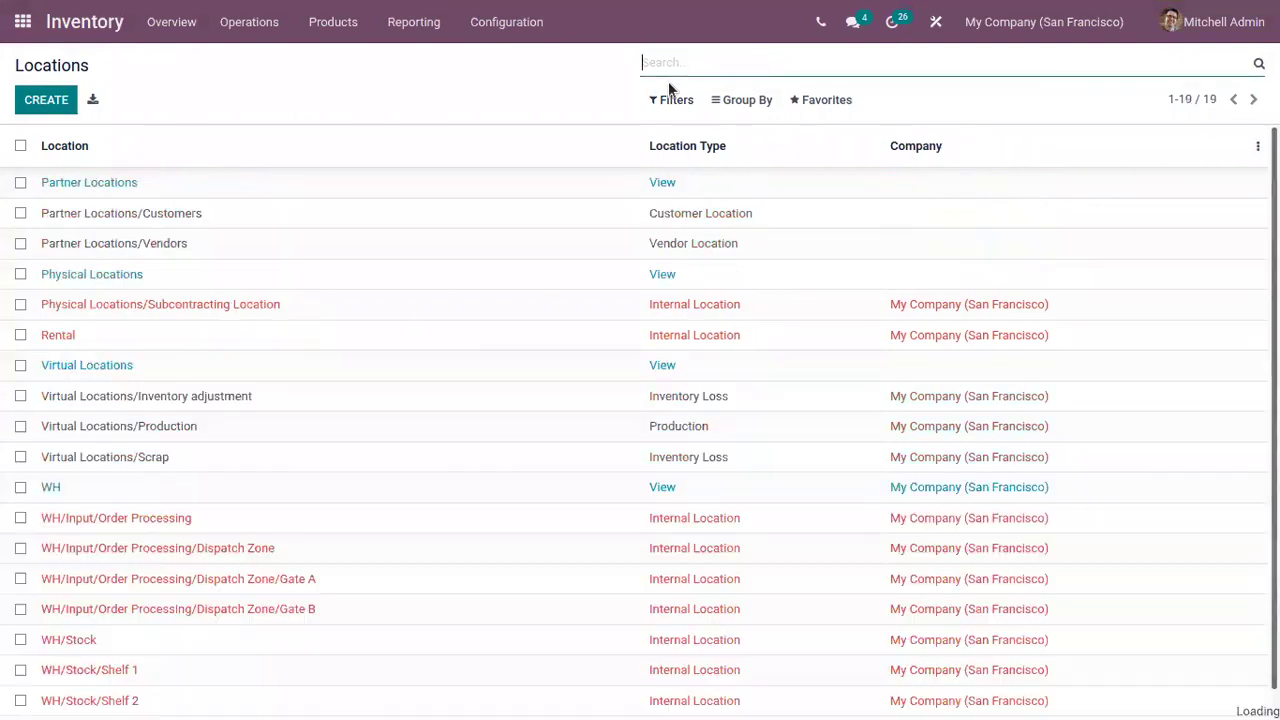
scroll(74, 453, down, 1)
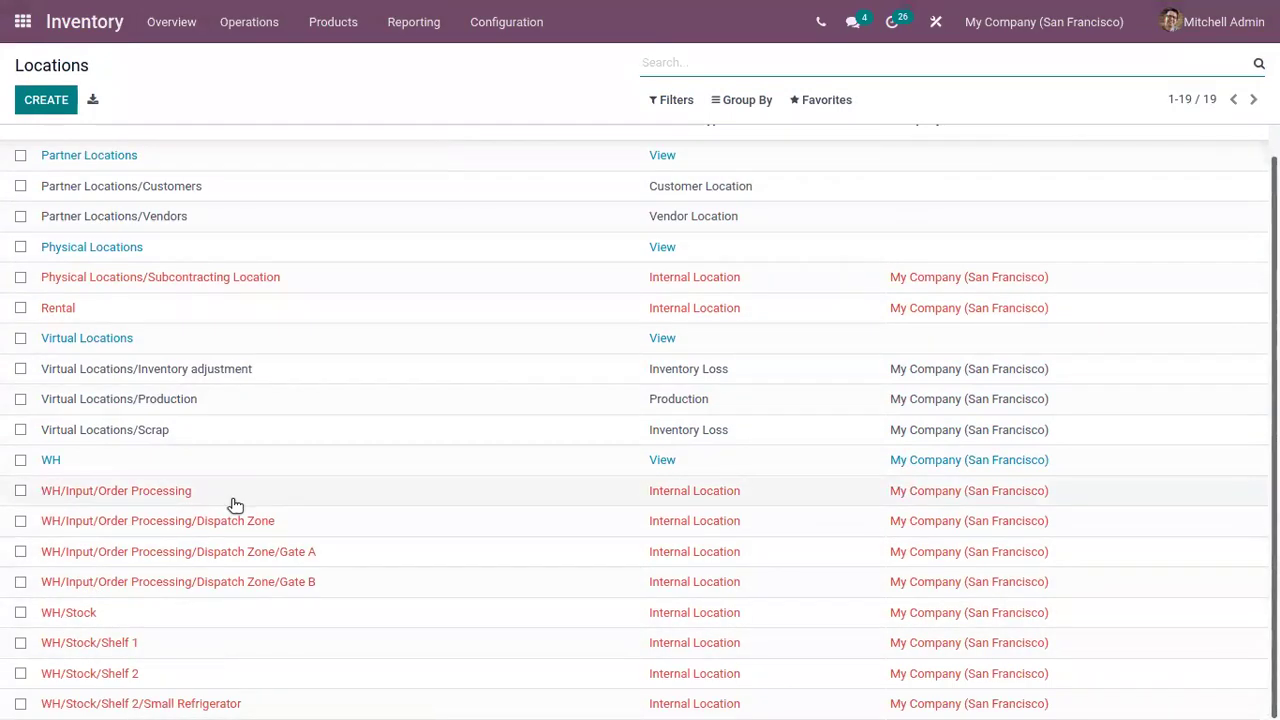
Step: Examine the location name and parent location of WH/Input/Order Processing and return to the locations list
click(168, 488)
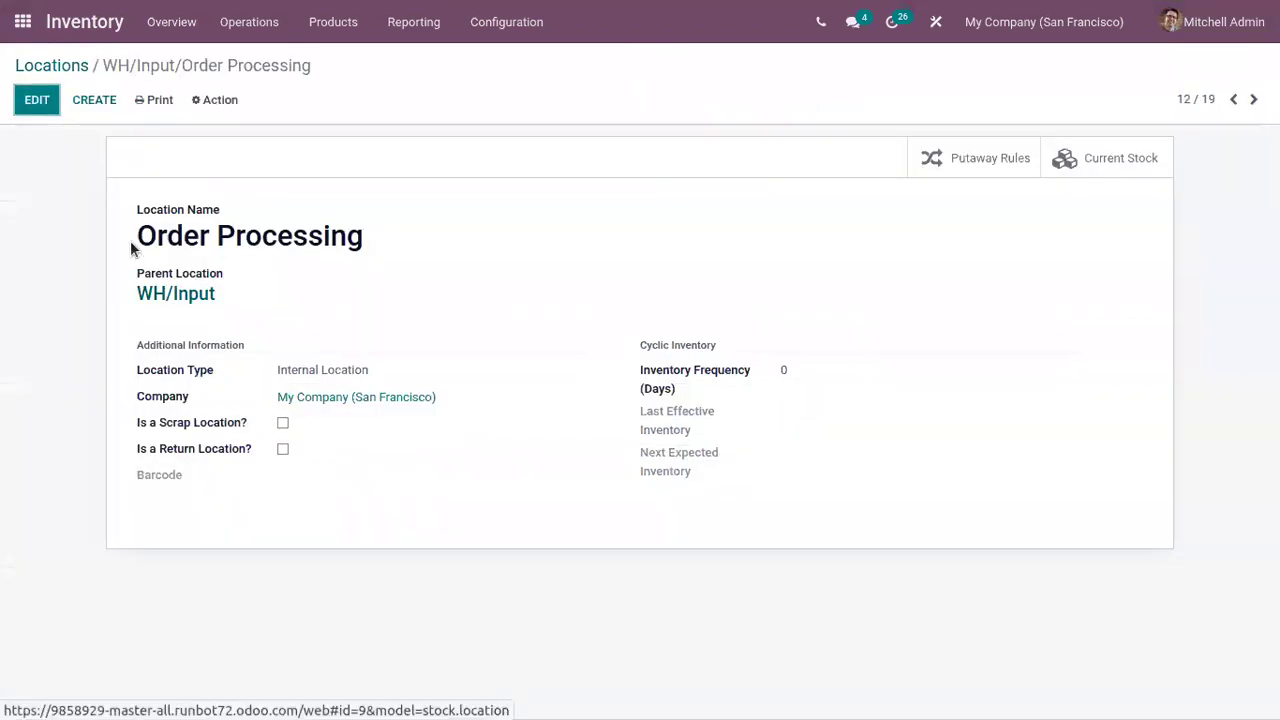
drag(113, 287, 299, 289)
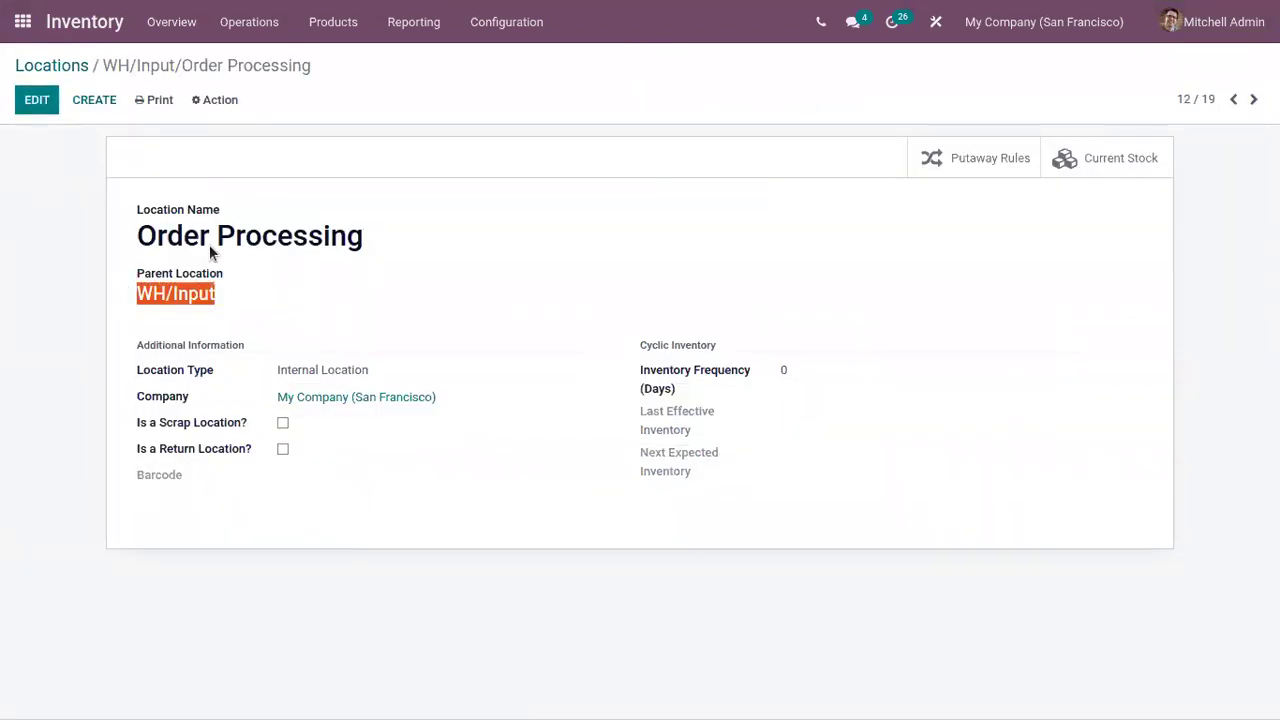
click(151, 223)
click(146, 226)
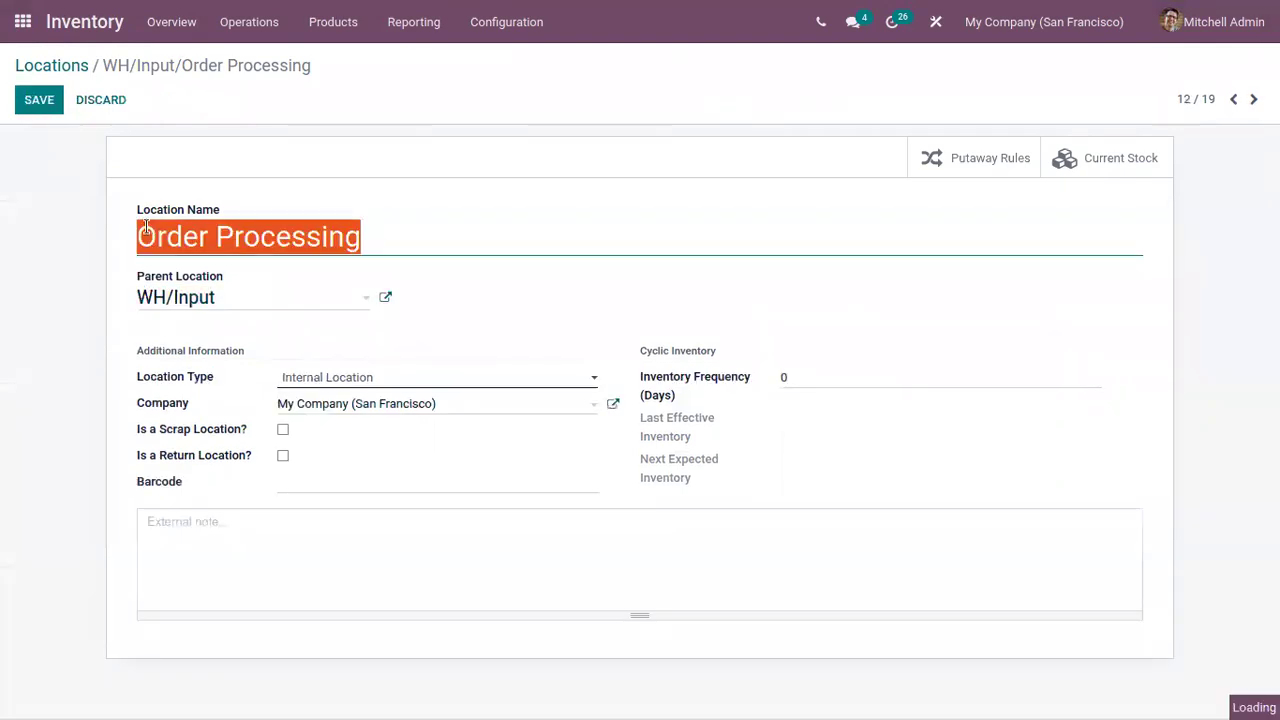
click(446, 231)
click(68, 70)
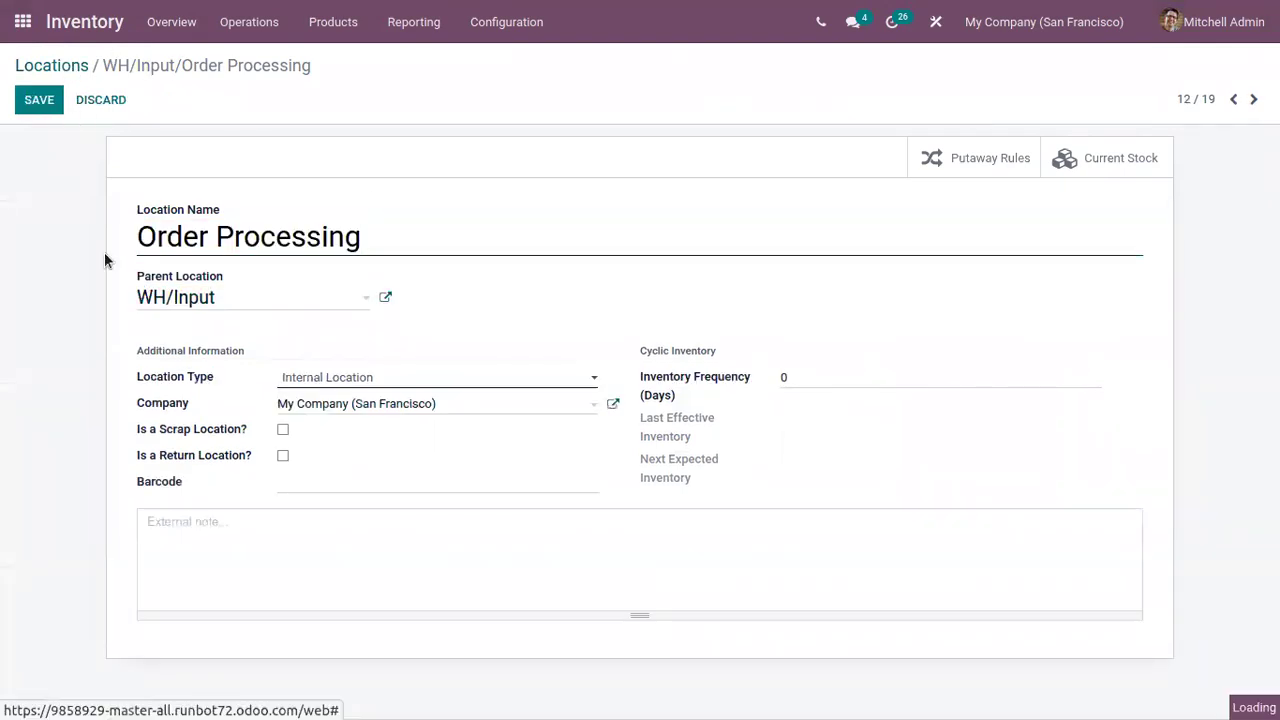
Step: Examine the location name and parent location of WH/Stock and return to the locations list
click(87, 615)
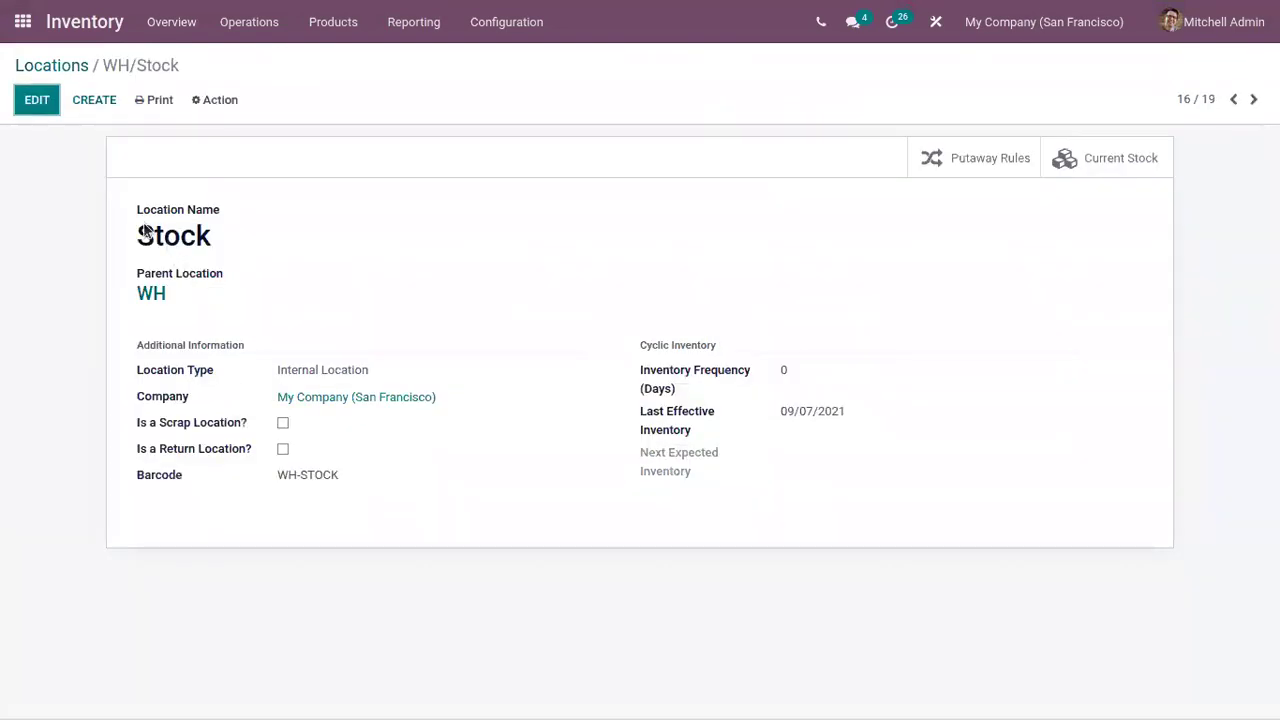
drag(130, 296, 228, 284)
click(246, 235)
click(66, 66)
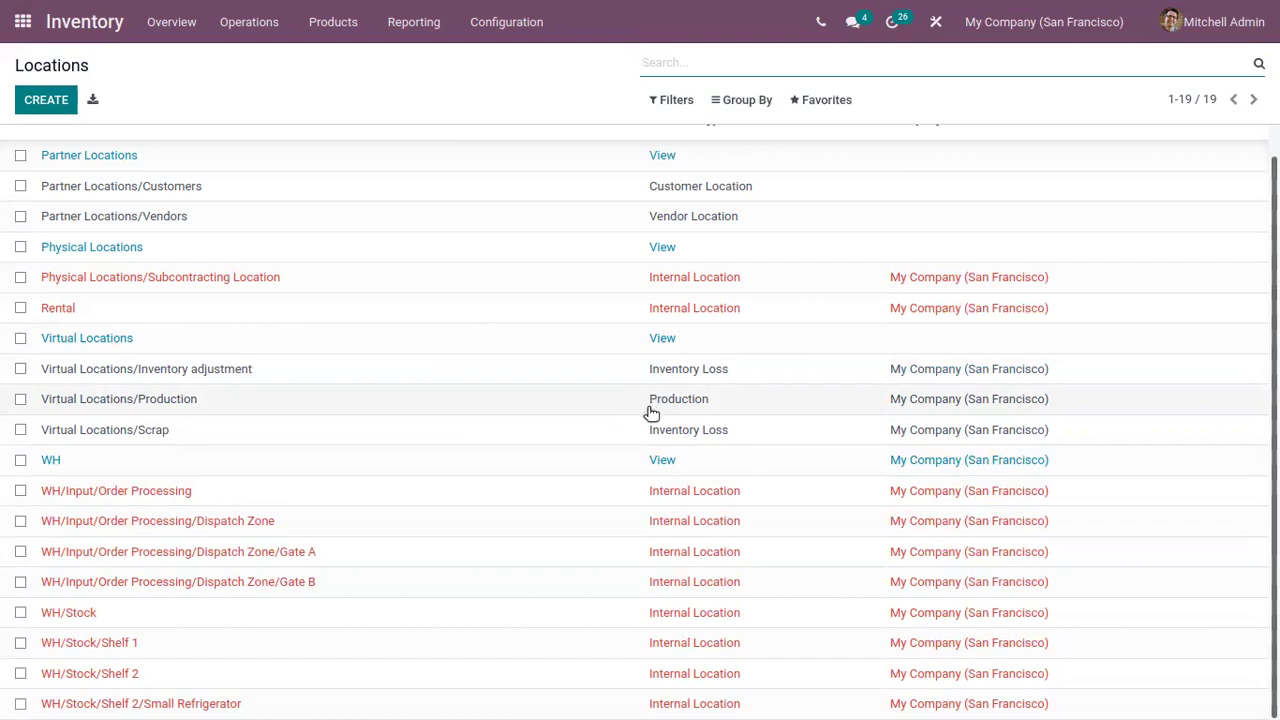
Step: Create a new location named Stock 3 with WH as its parent location
click(58, 103)
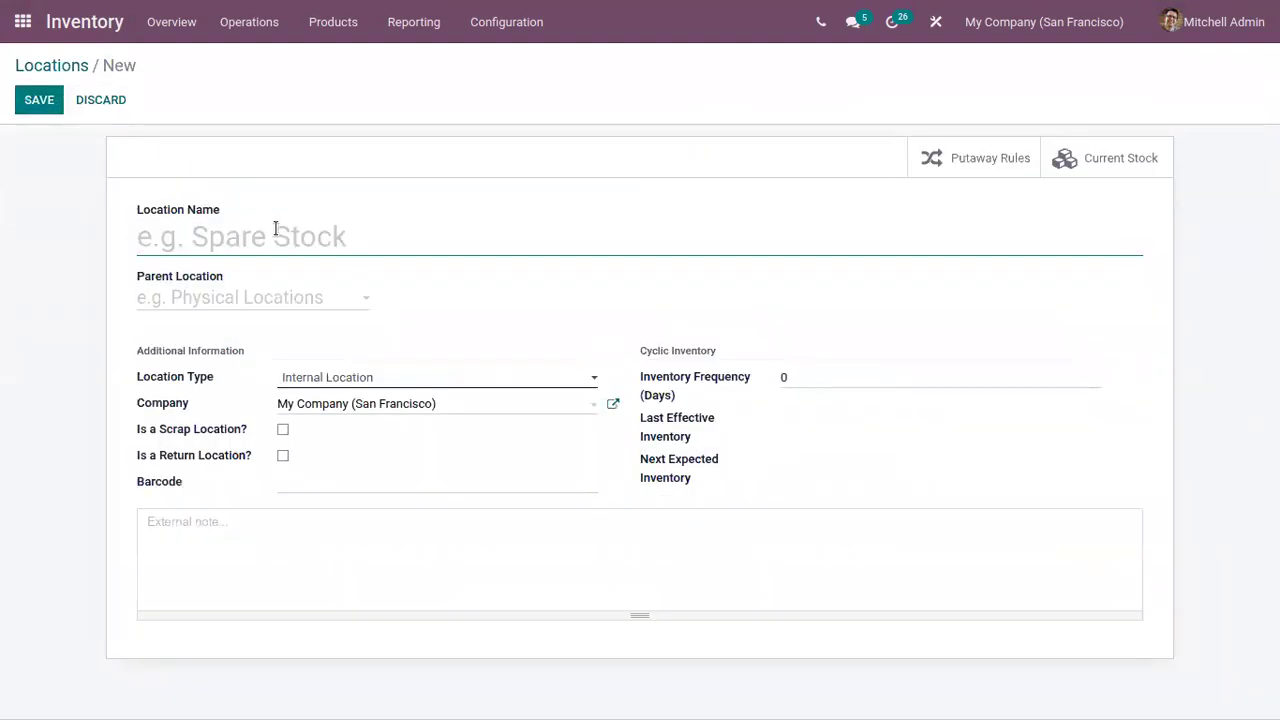
text(Stock )
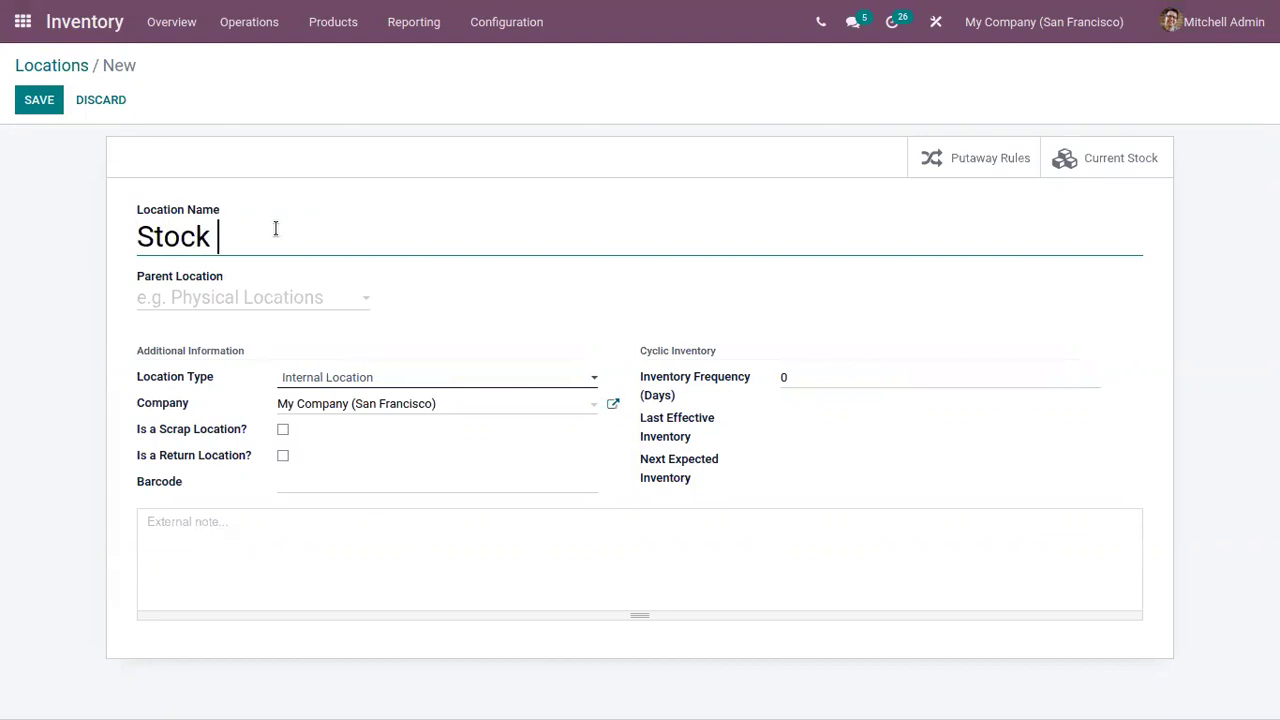
text(3)
click(237, 304)
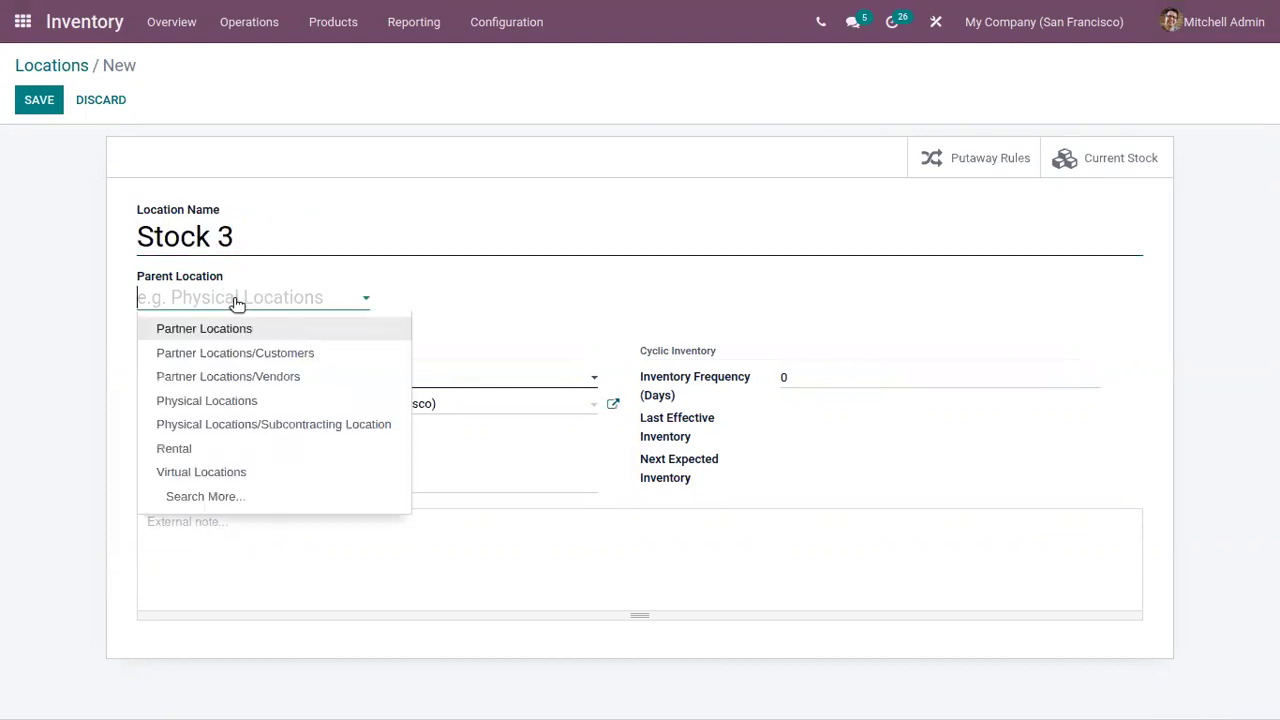
click(232, 496)
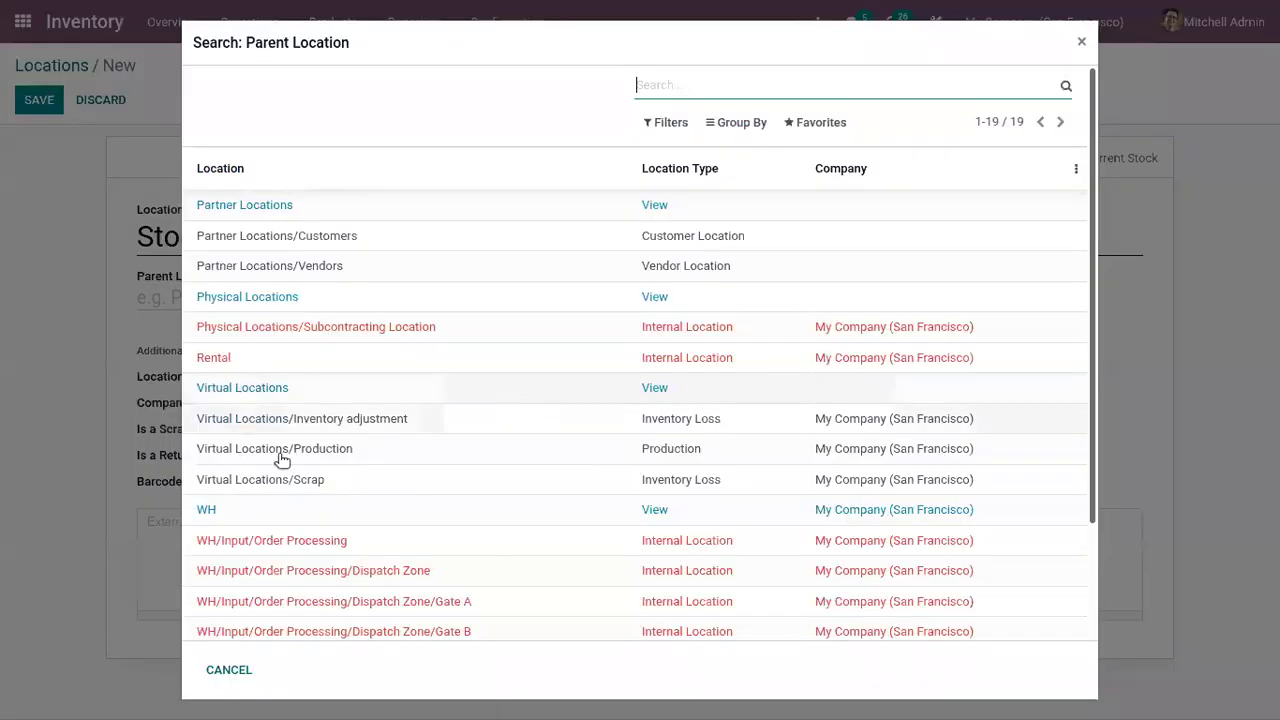
scroll(300, 494, down, 3)
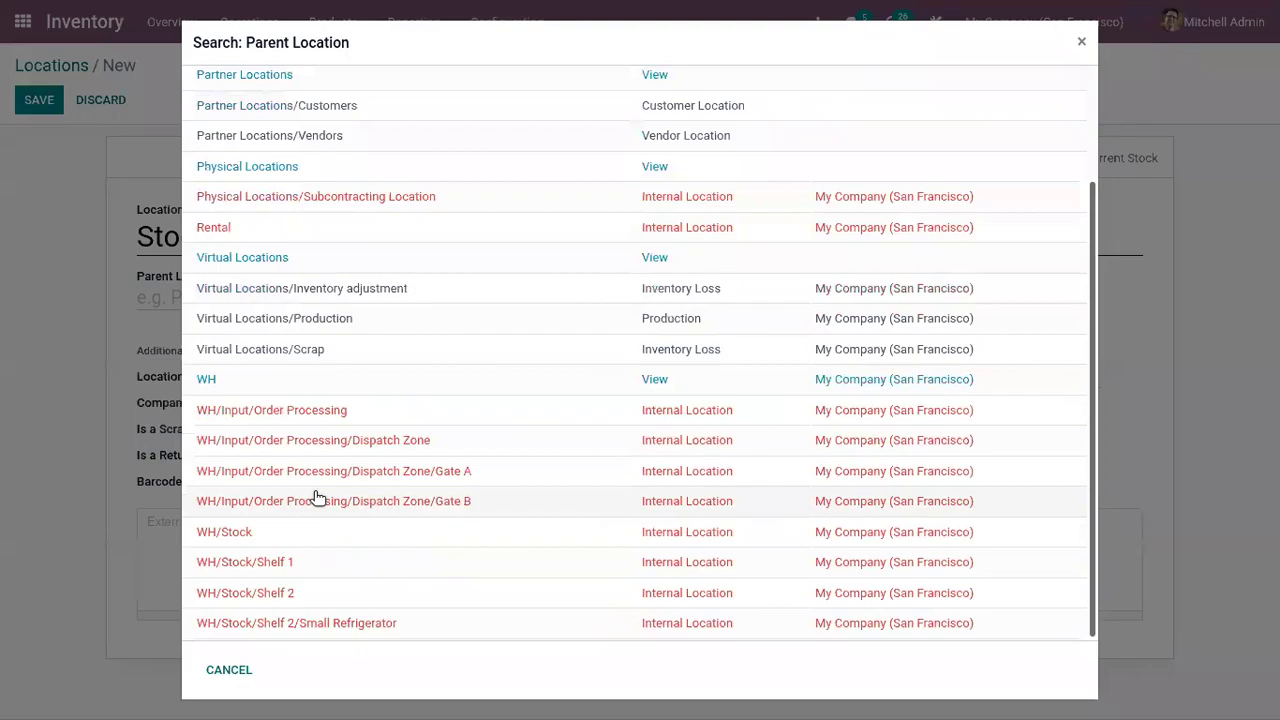
click(242, 380)
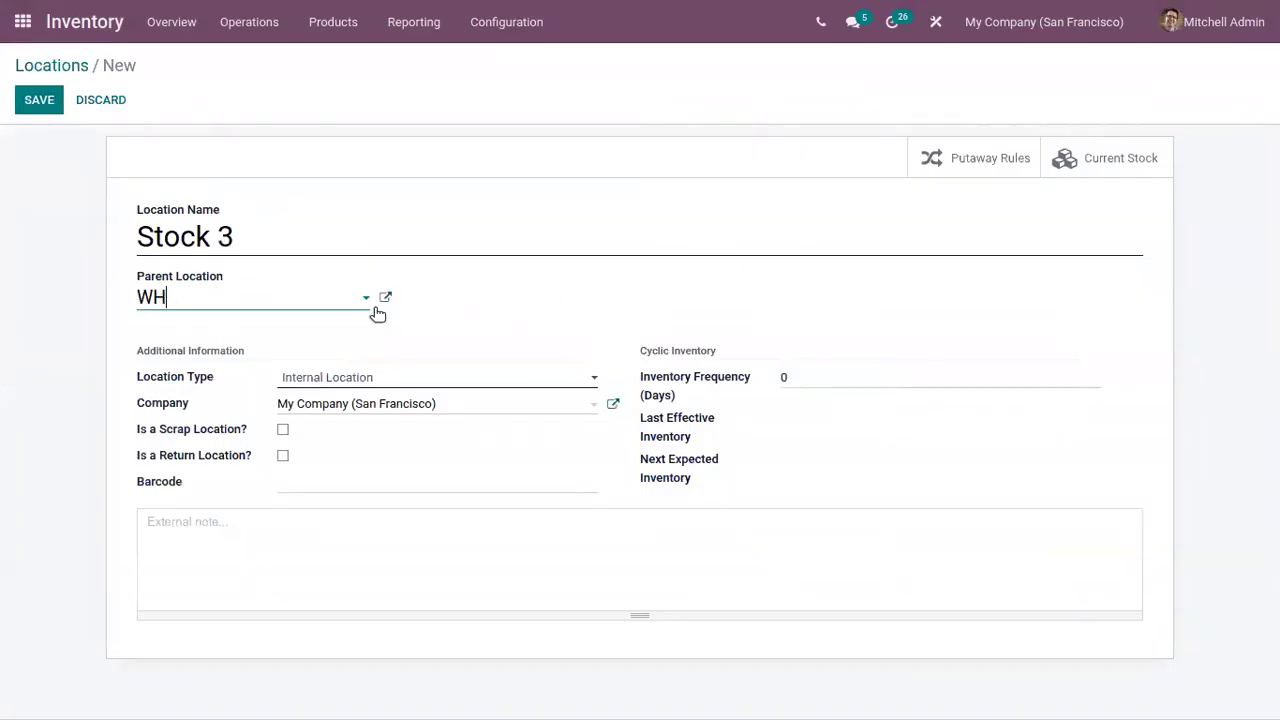
click(468, 312)
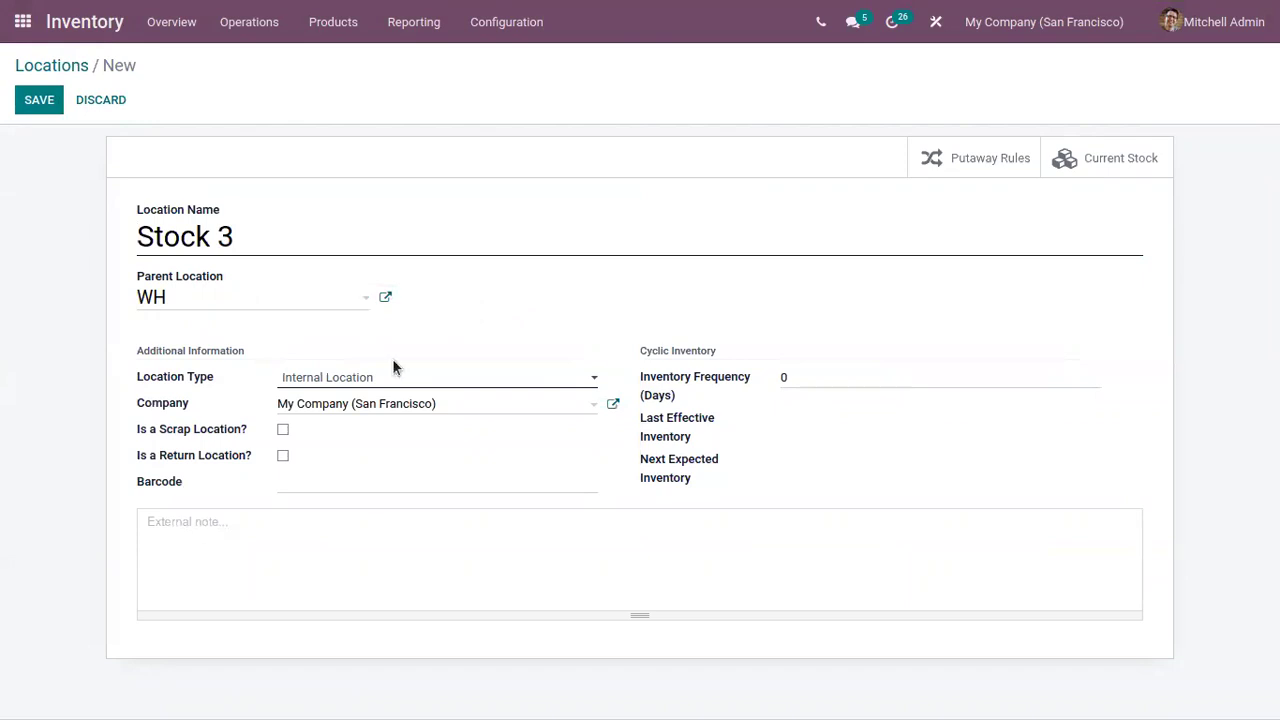
Step: Review the available location types and the scrap and return options for Stock 3, and save the location
click(320, 380)
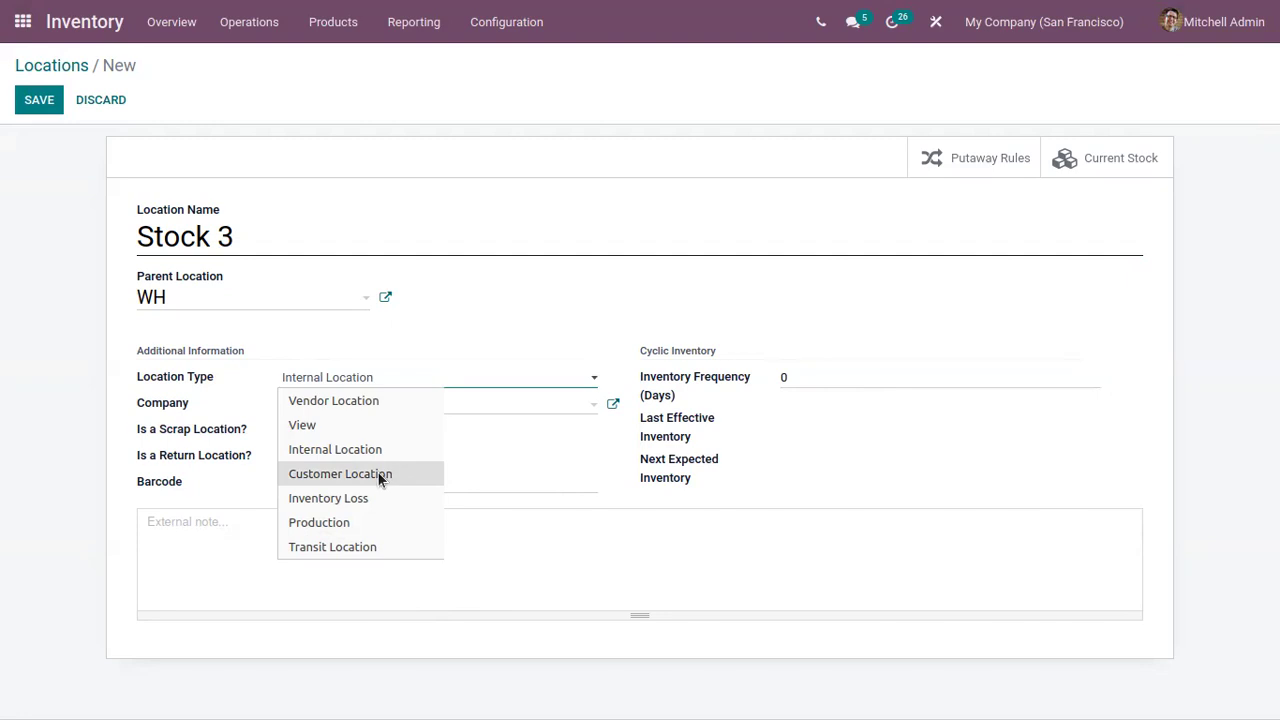
click(394, 343)
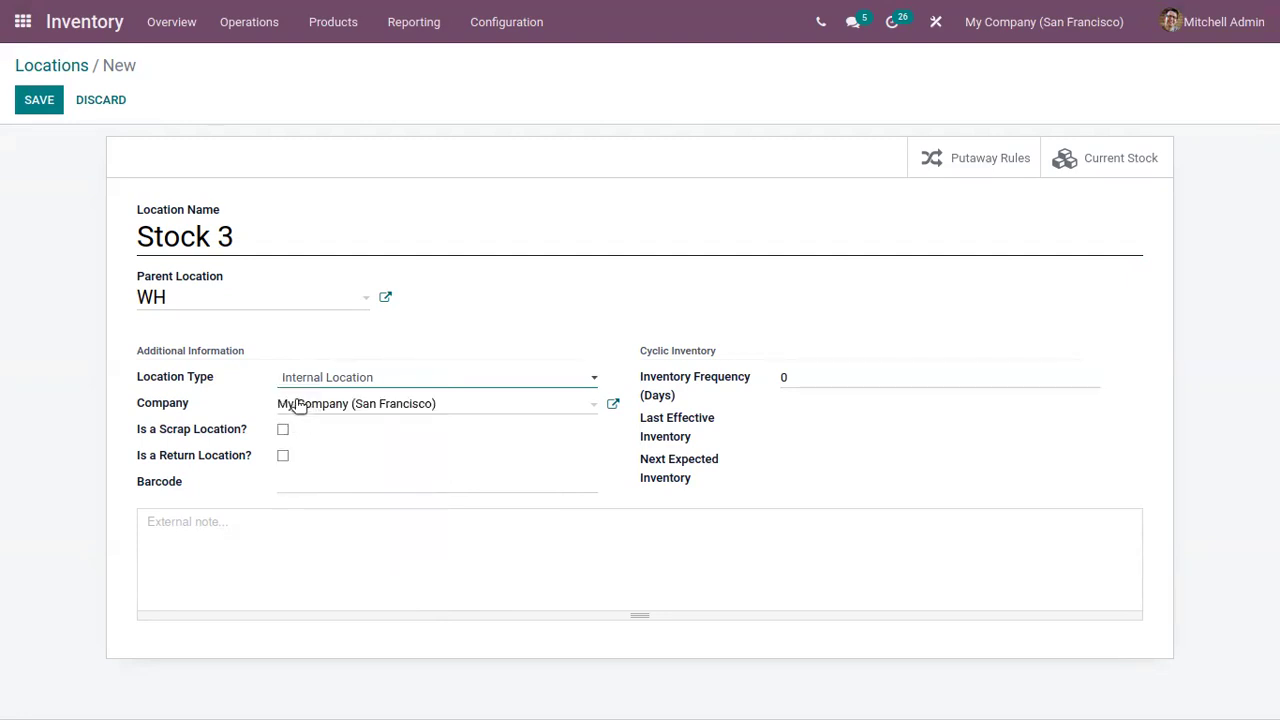
mouse_move(241, 432)
mouse_move(158, 457)
mouse_move(200, 455)
key(alt+s)
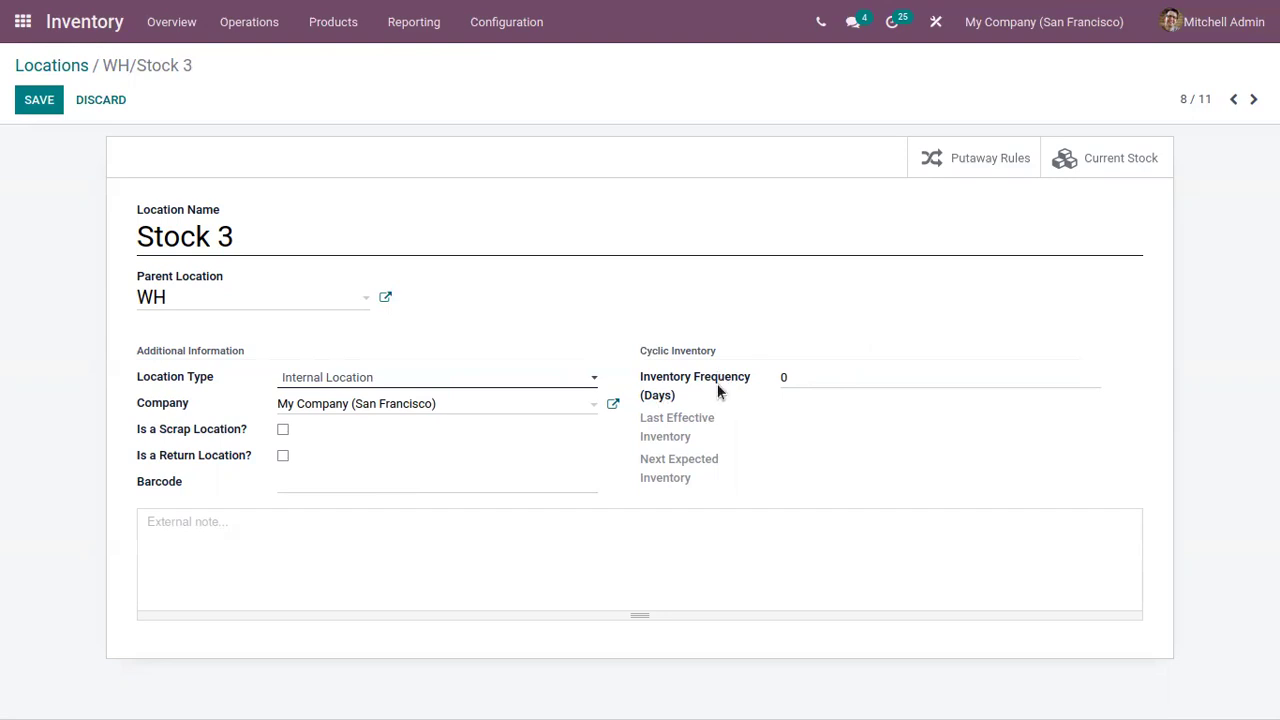
Step: Set the inventory frequency of Stock 3 to 4 days, save it and return to the locations list
mouse_move(717, 382)
click(836, 371)
key(BackSpace)
text(4)
click(662, 272)
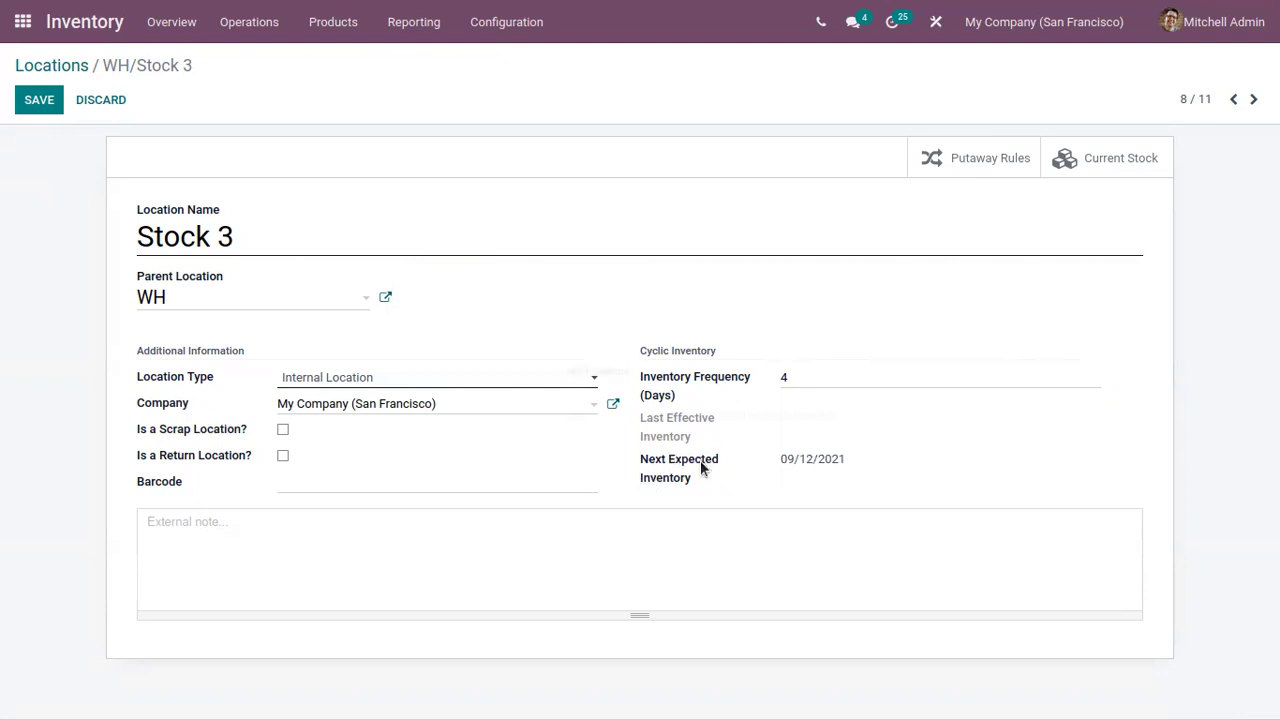
mouse_move(705, 470)
drag(843, 458, 760, 455)
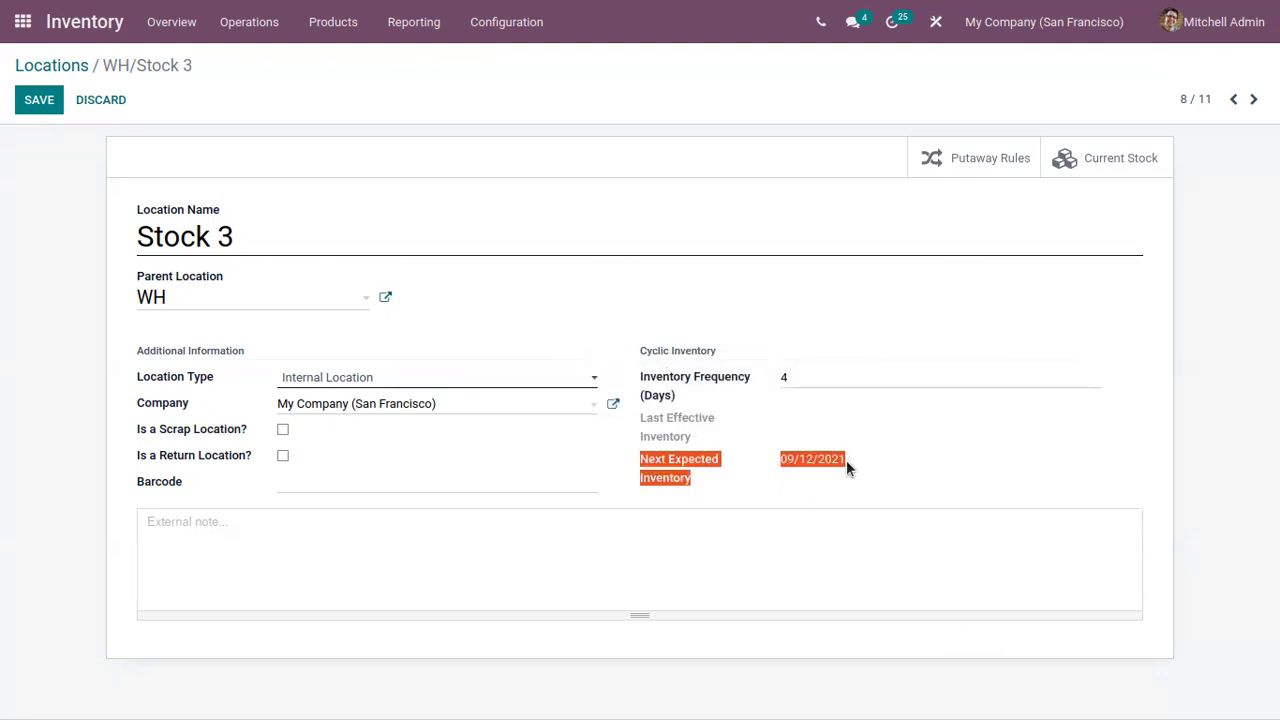
click(631, 428)
mouse_move(668, 414)
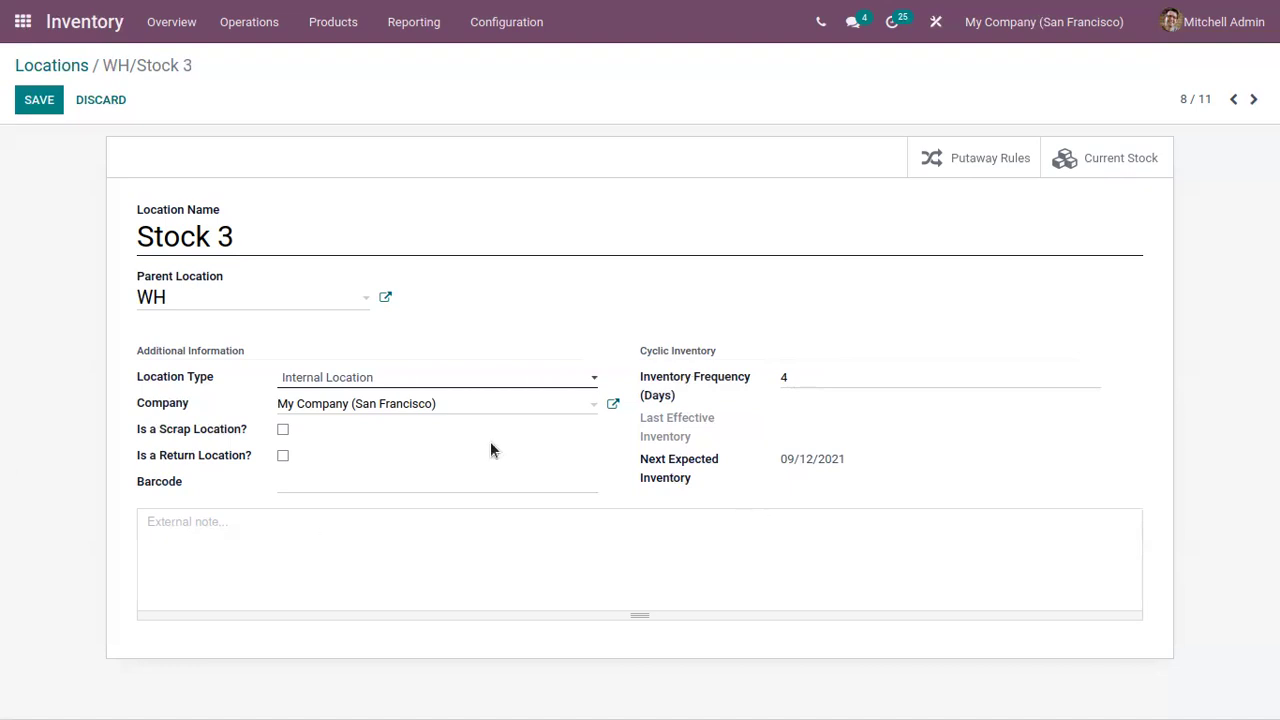
click(41, 100)
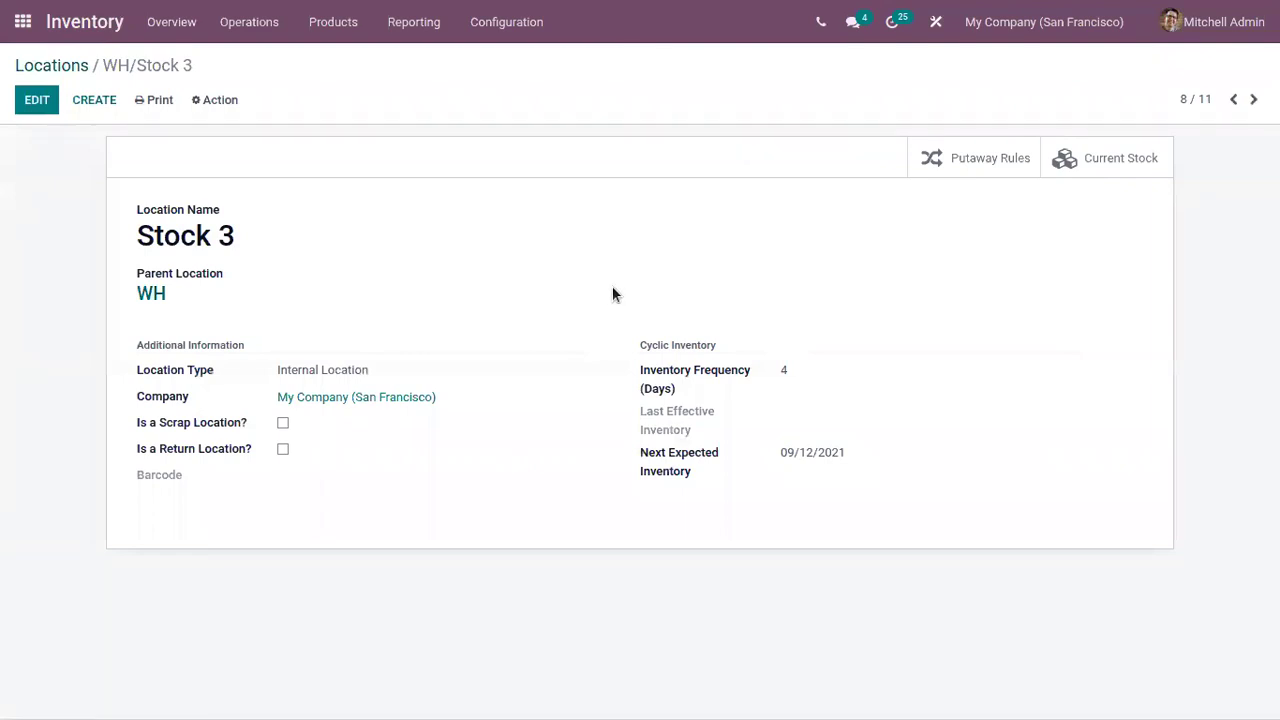
click(60, 65)
click(62, 62)
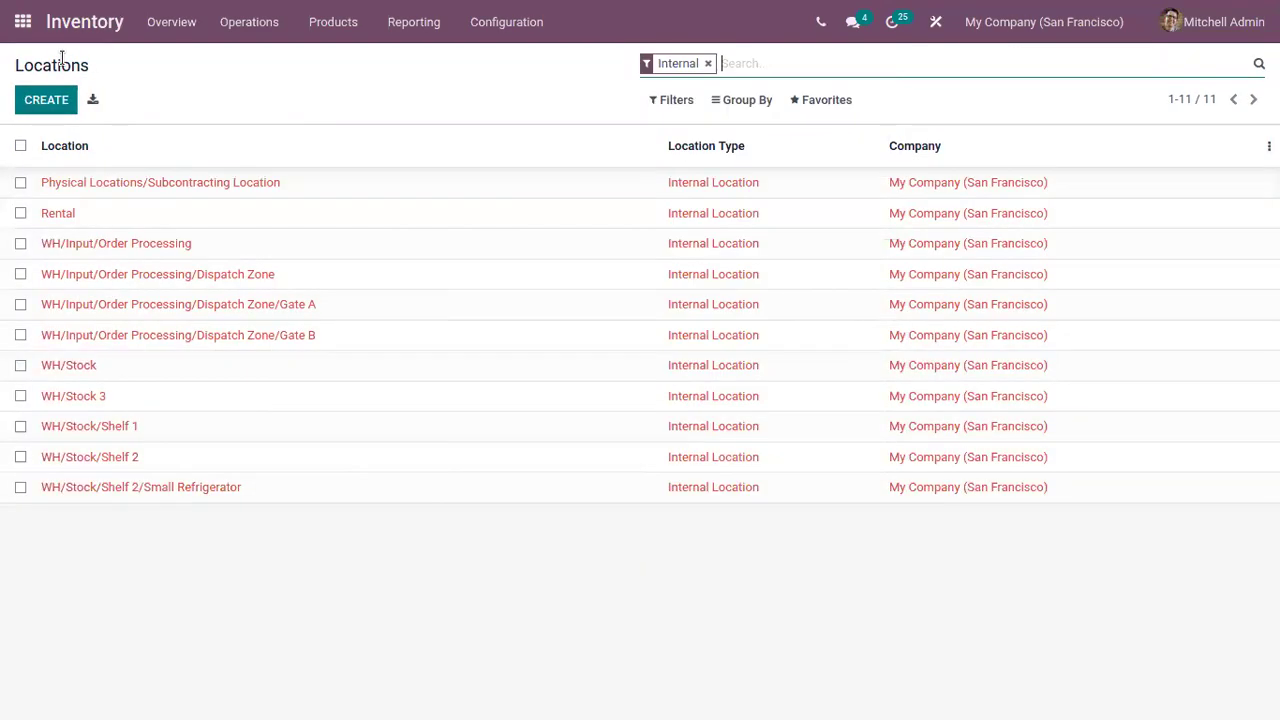
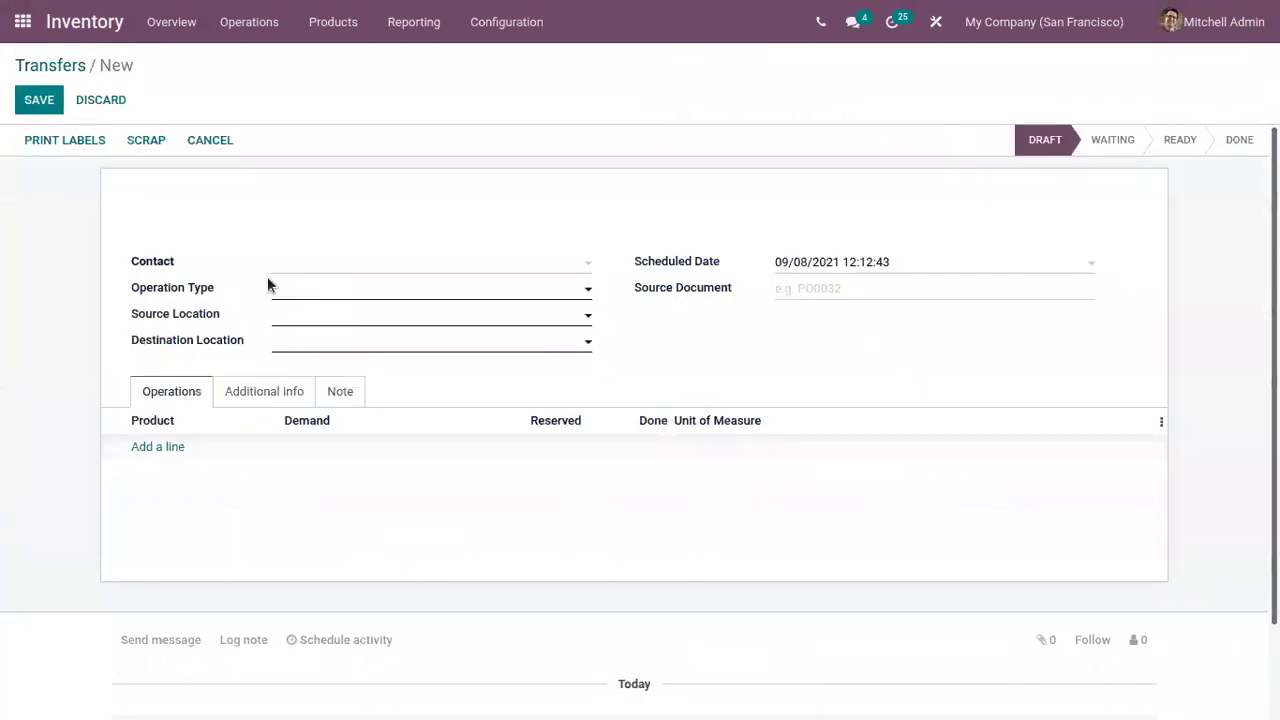
Step: Set the transfer's operation type to San Francisco: Internal Transfers and its contact to Azure Interior
click(302, 292)
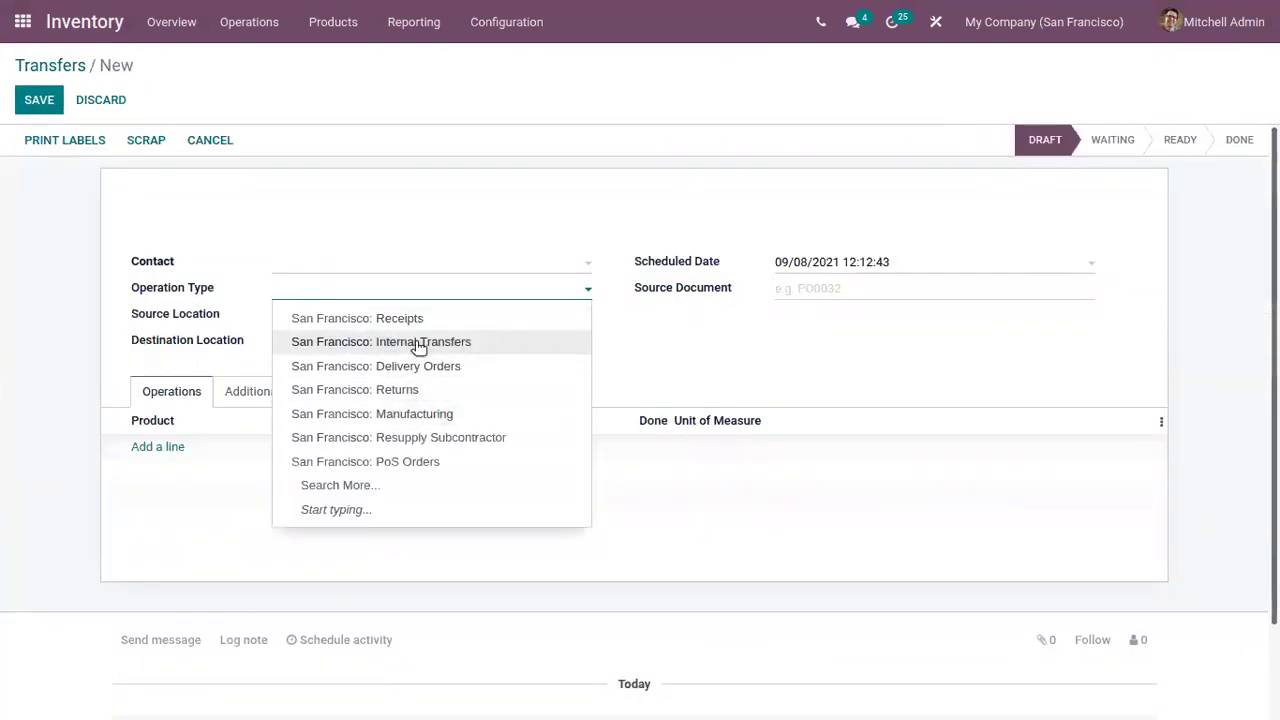
click(419, 342)
click(403, 310)
click(330, 337)
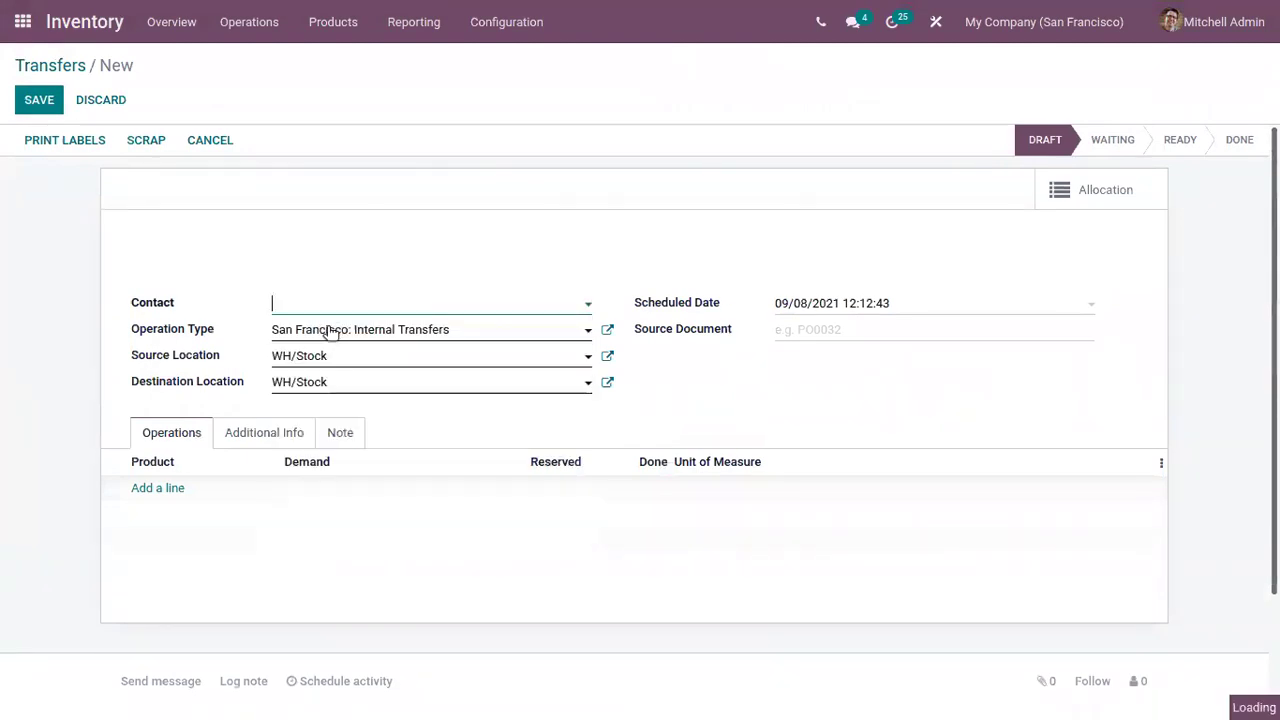
Step: Add a product line for [FURN_6666] ArmChair to the transfer's operations
click(157, 489)
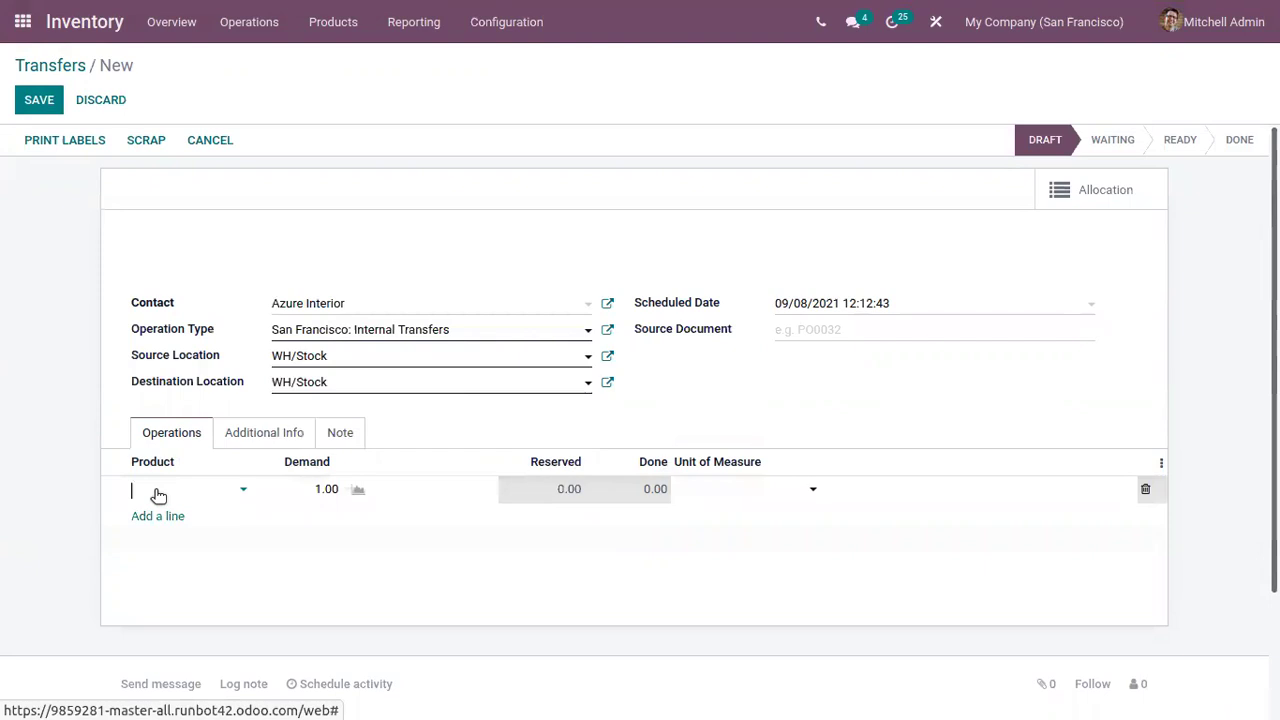
text(ar)
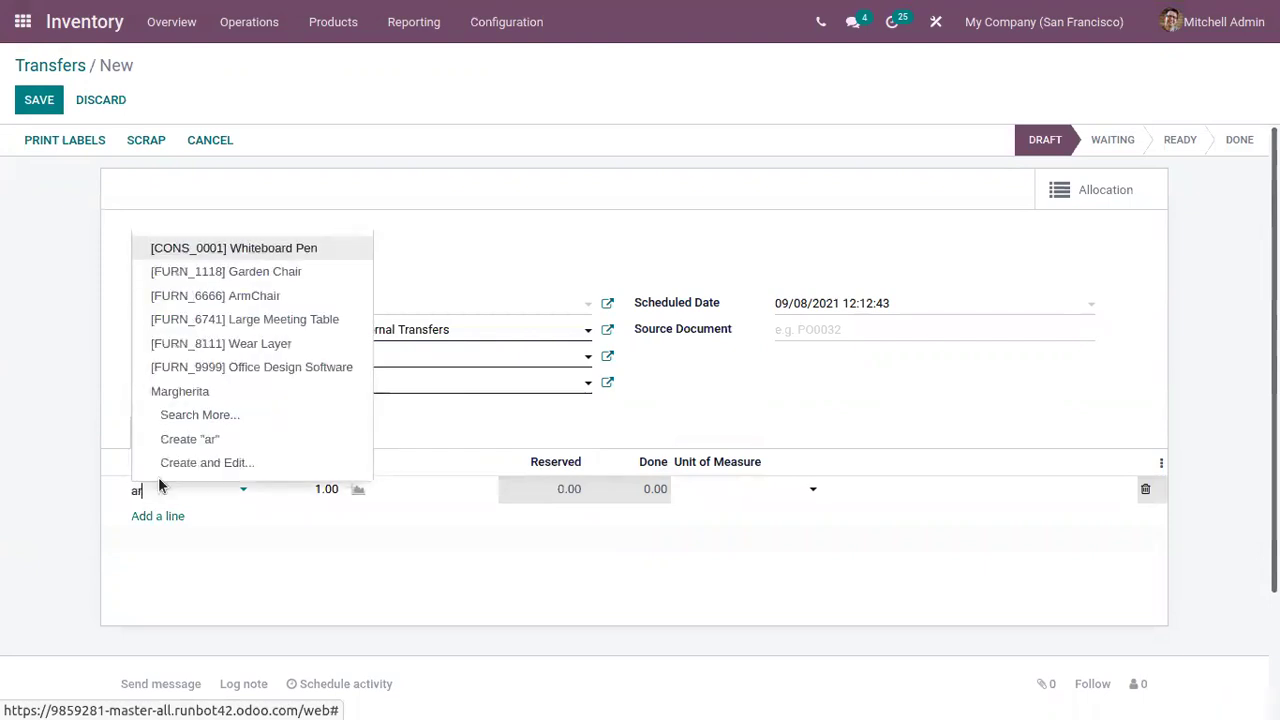
click(270, 295)
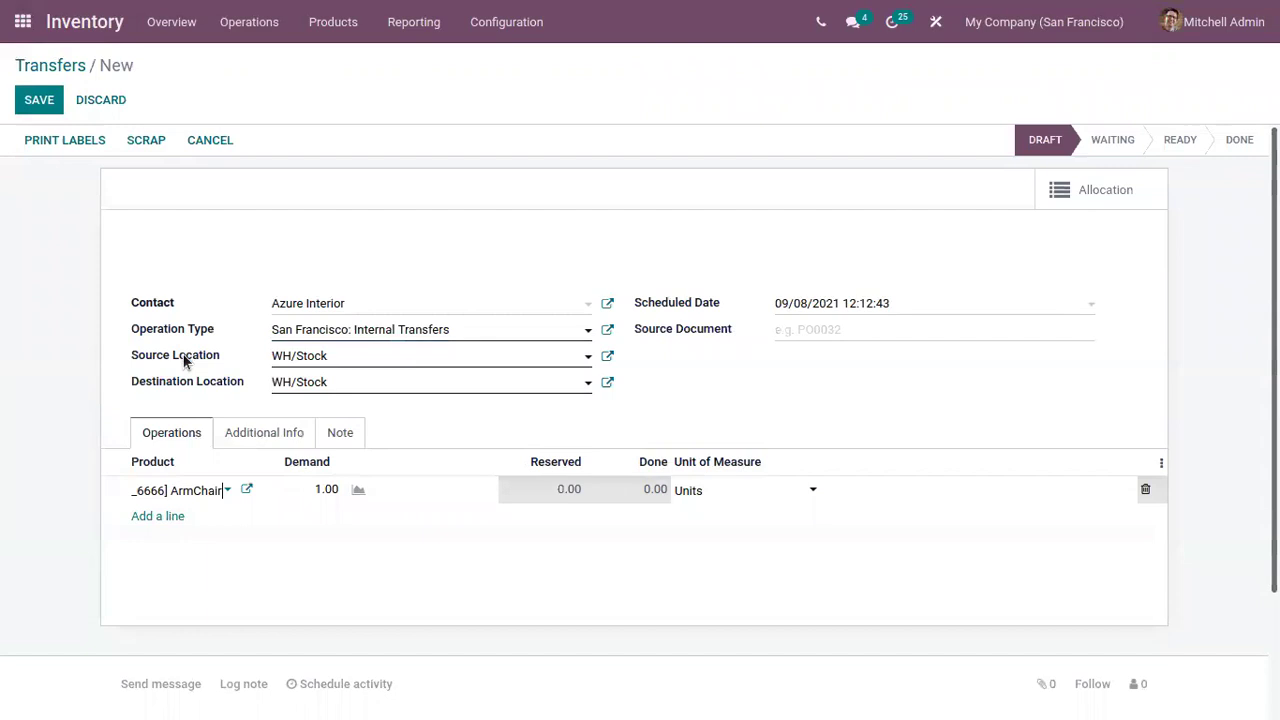
Step: Change the transfer's destination location to WH/Stock 3 and save the transfer
click(340, 388)
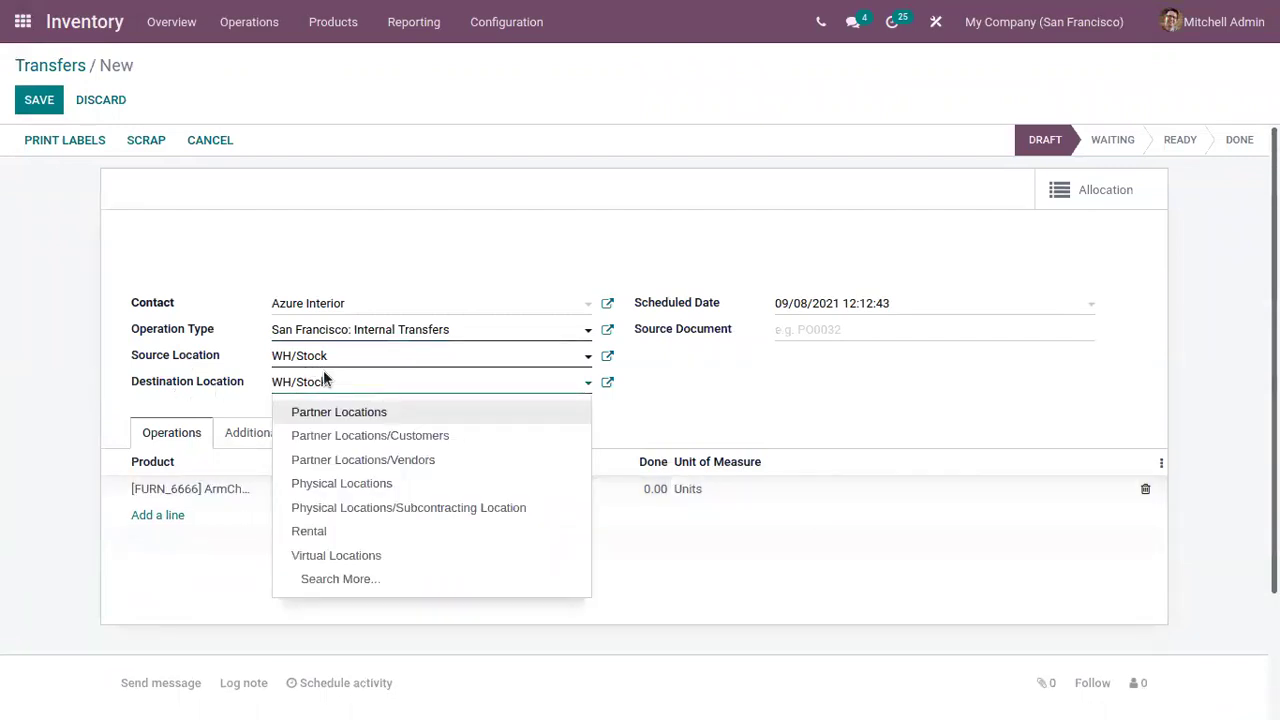
key(BackSpace)
click(391, 437)
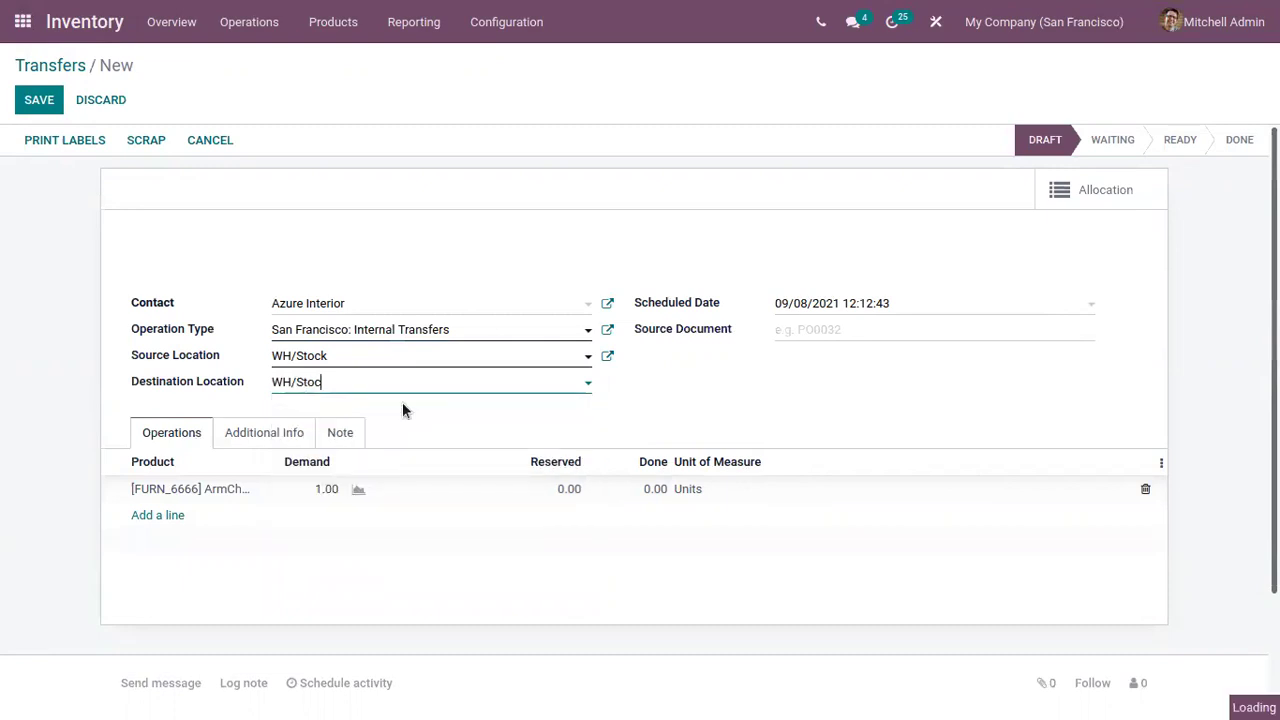
click(651, 489)
click(113, 232)
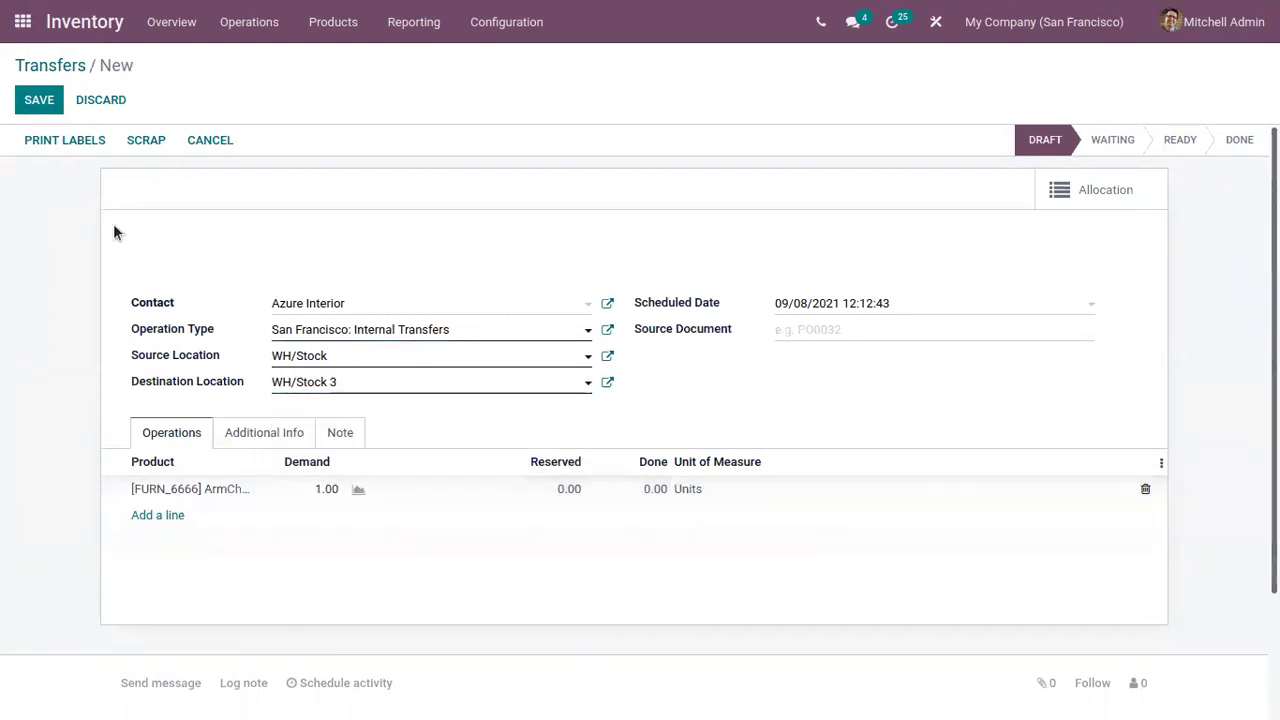
click(48, 102)
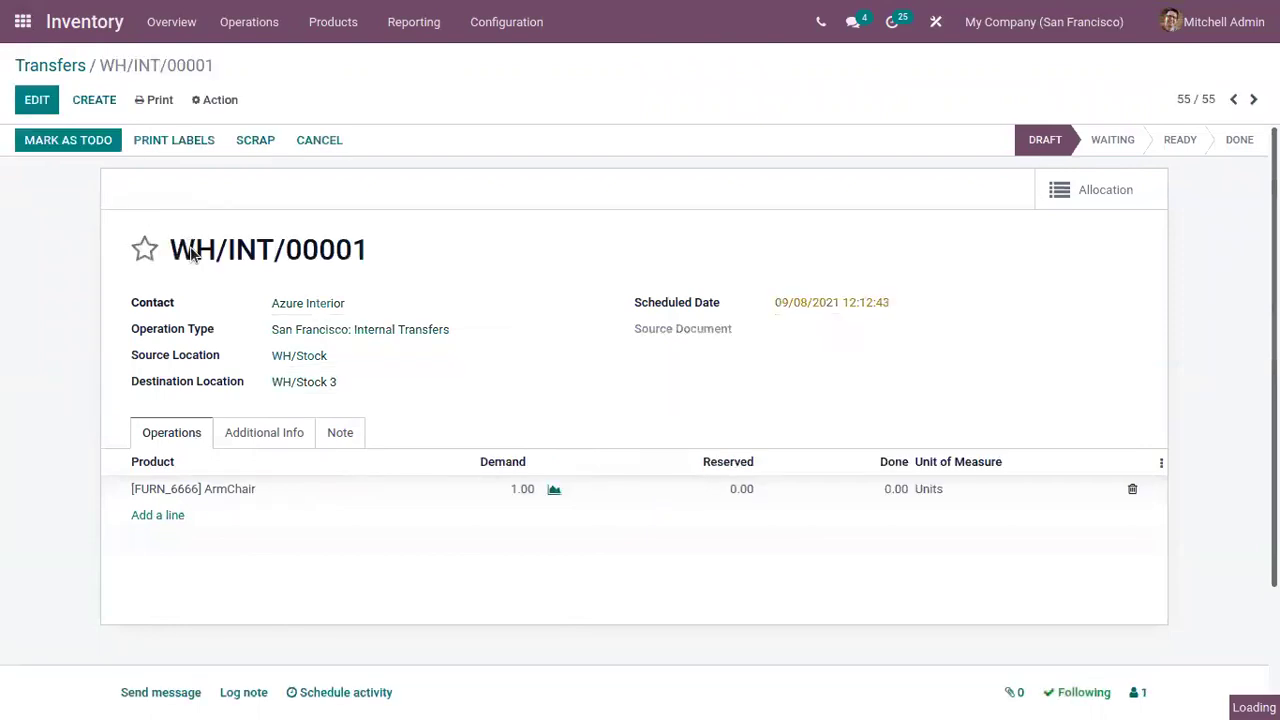
Step: Mark the internal transfer as to do and validate it as an immediate transfer, returning to its record
click(89, 143)
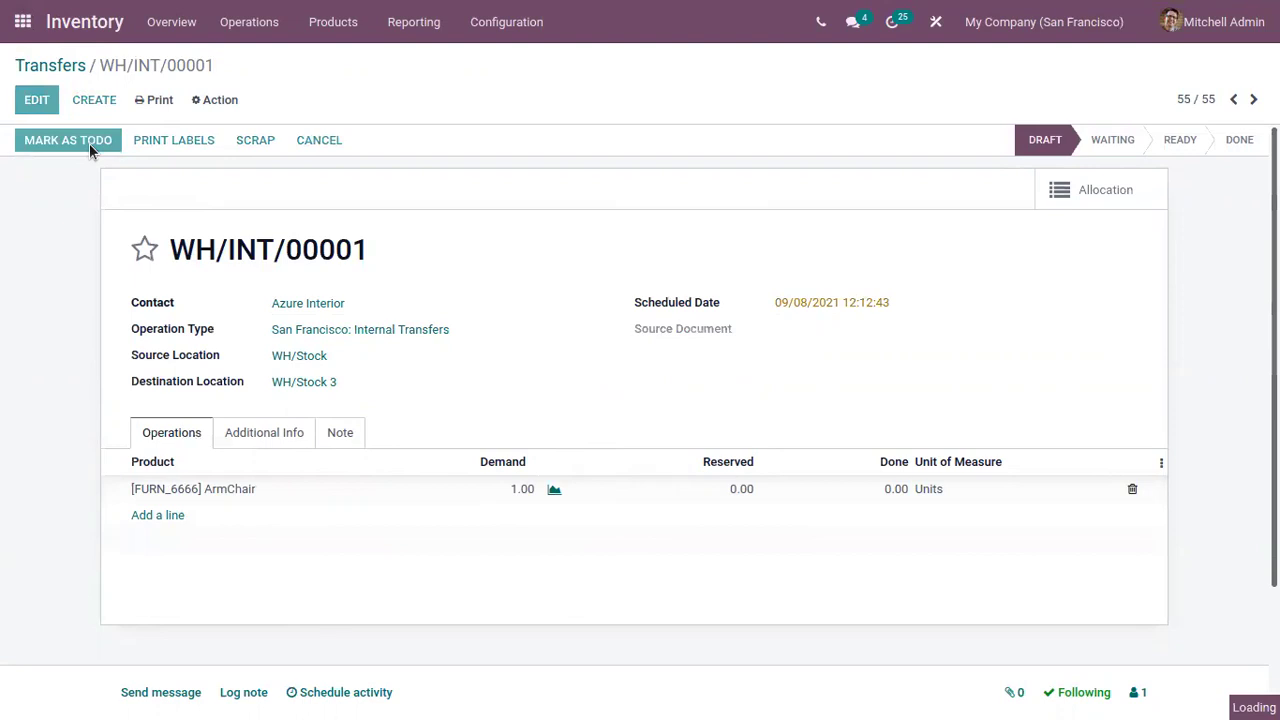
click(124, 143)
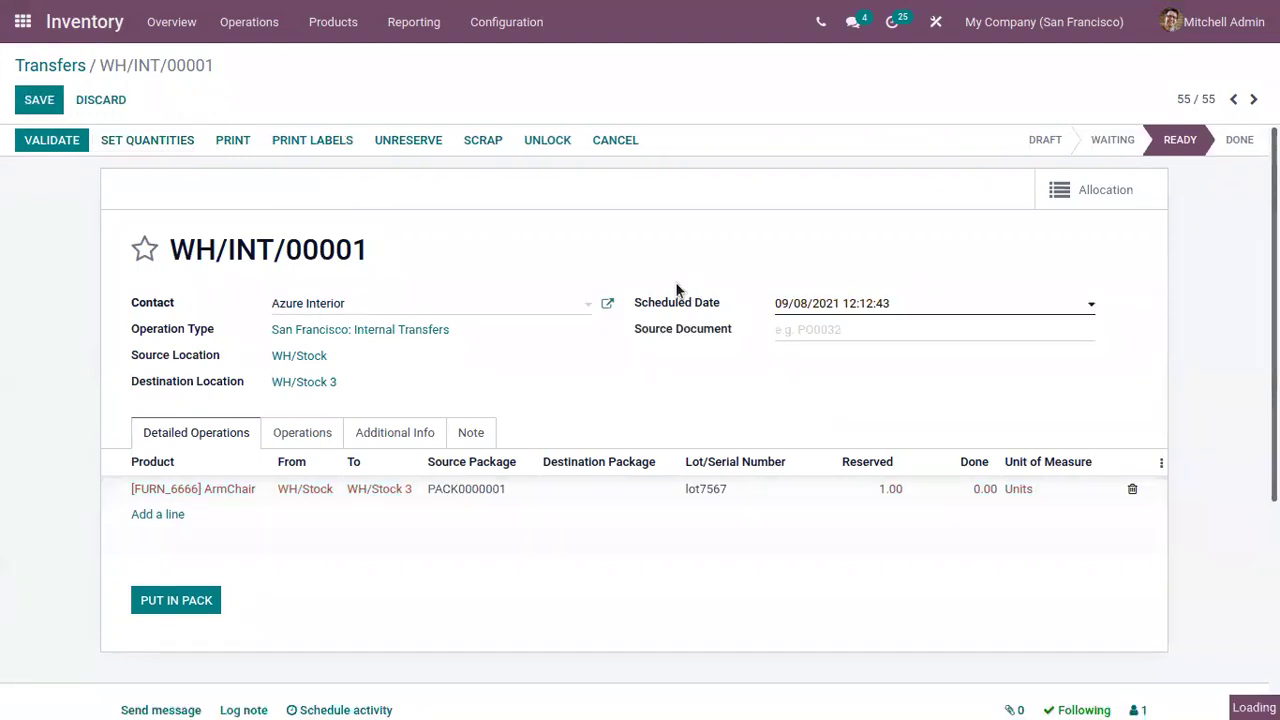
click(70, 146)
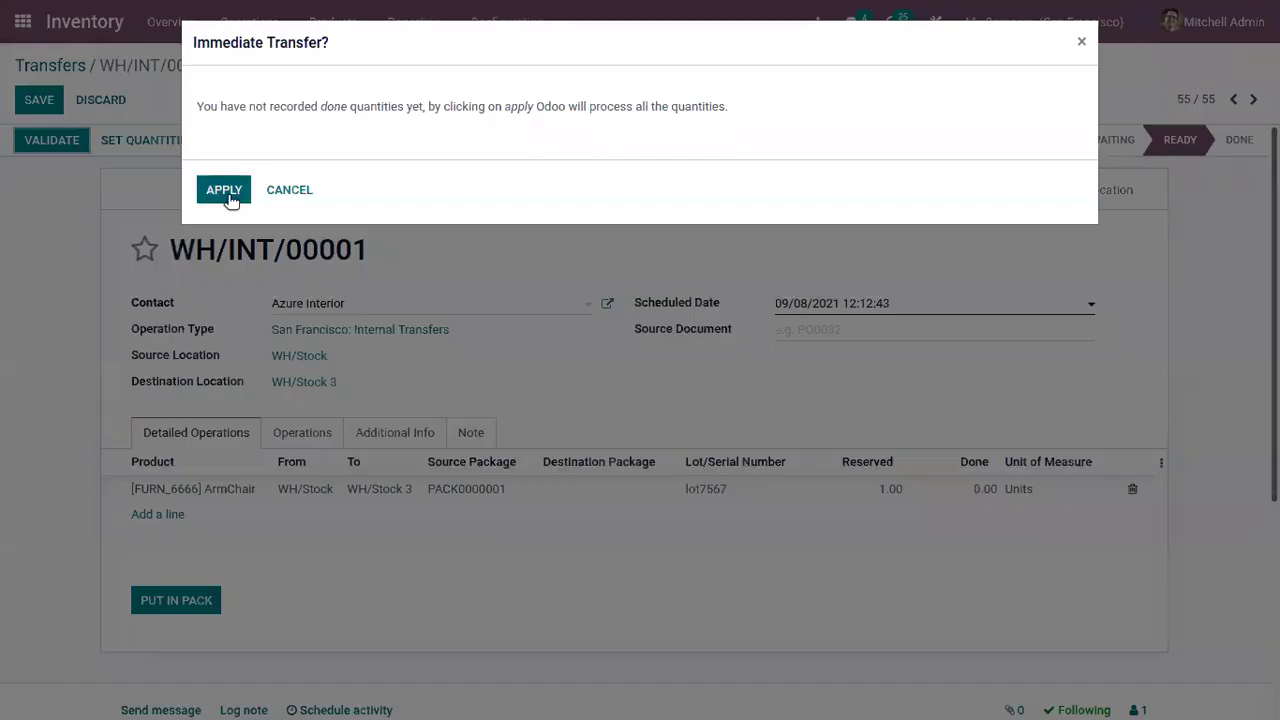
click(229, 199)
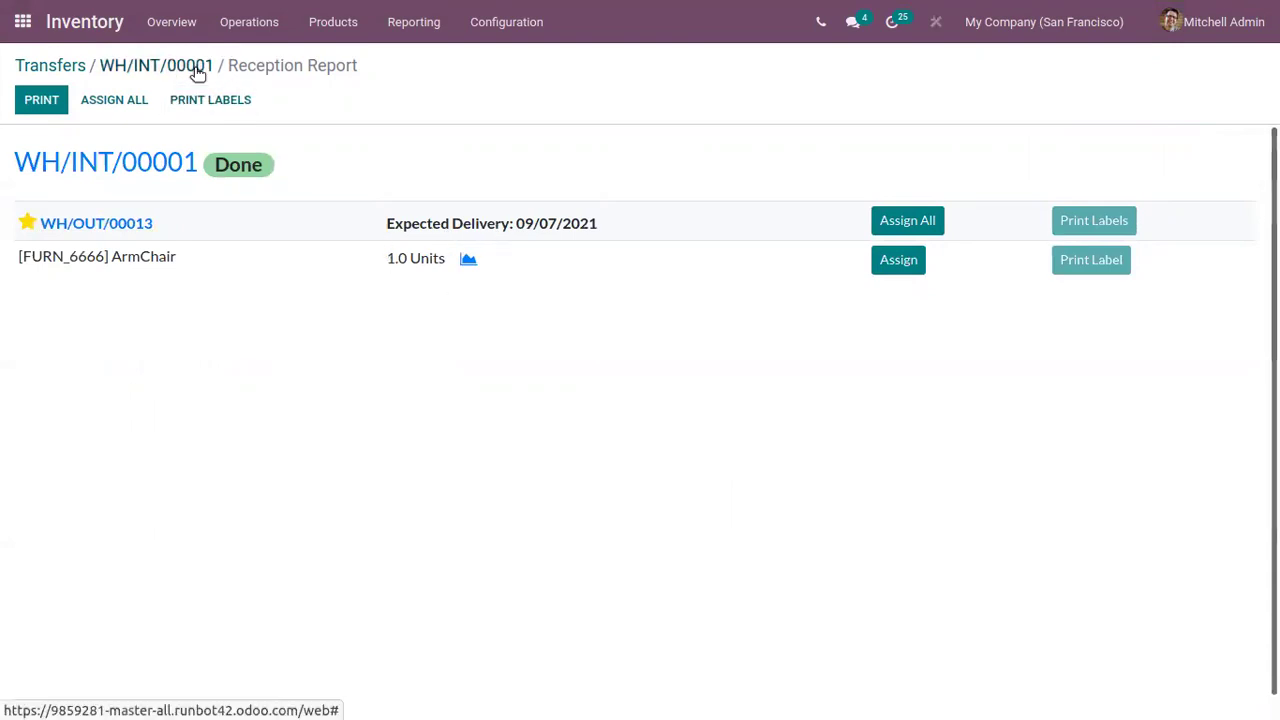
click(200, 100)
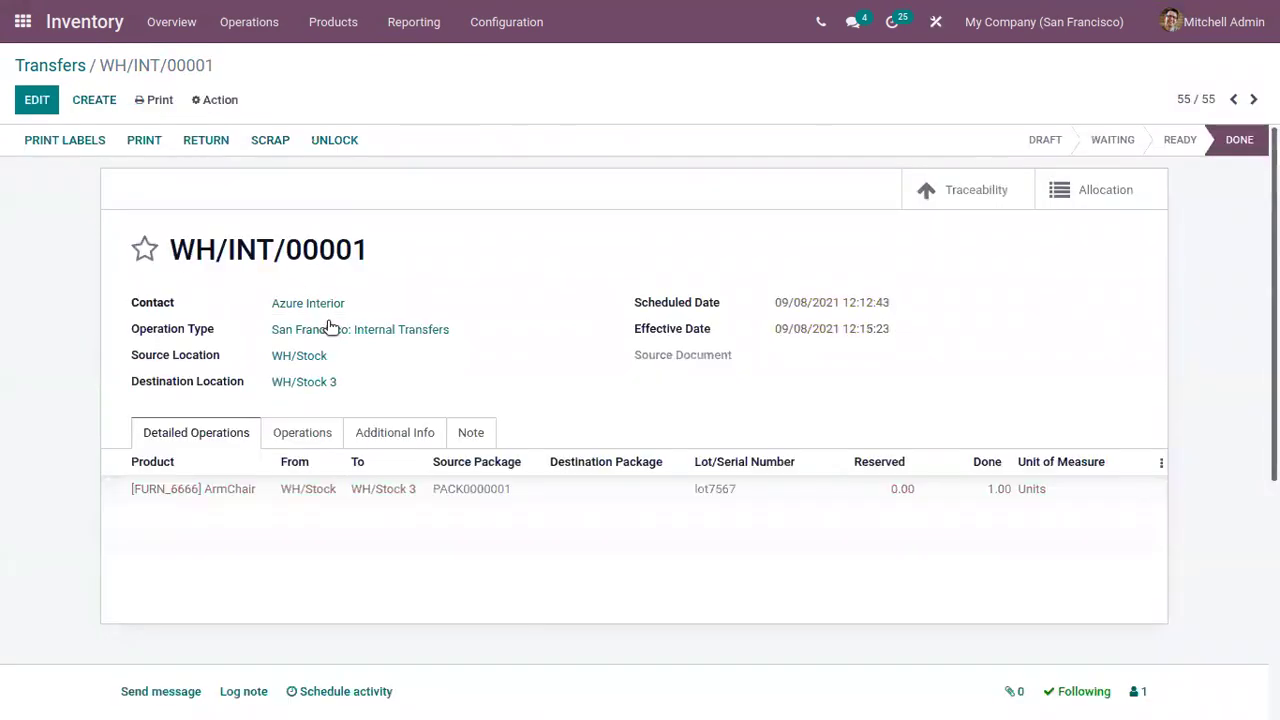
Step: Record a counted quantity of 1 for the ArmChair in the current stock of WH/Stock 3 and apply it
click(300, 384)
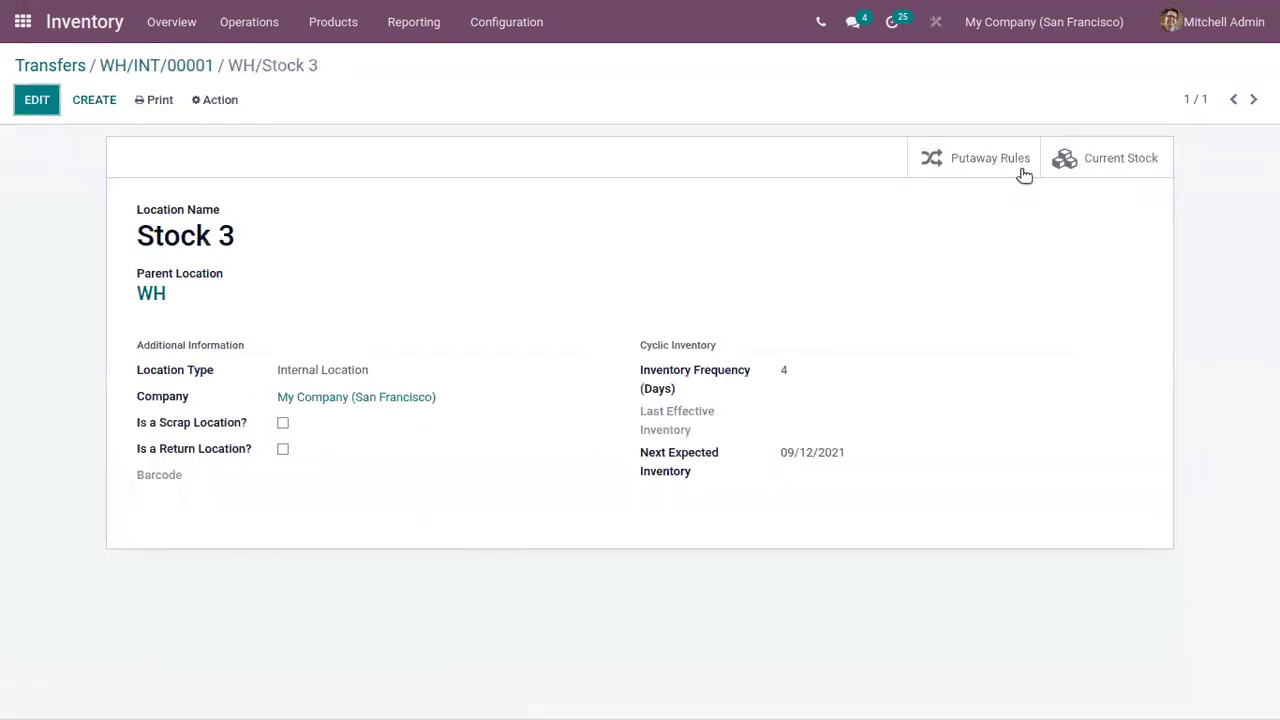
click(1110, 163)
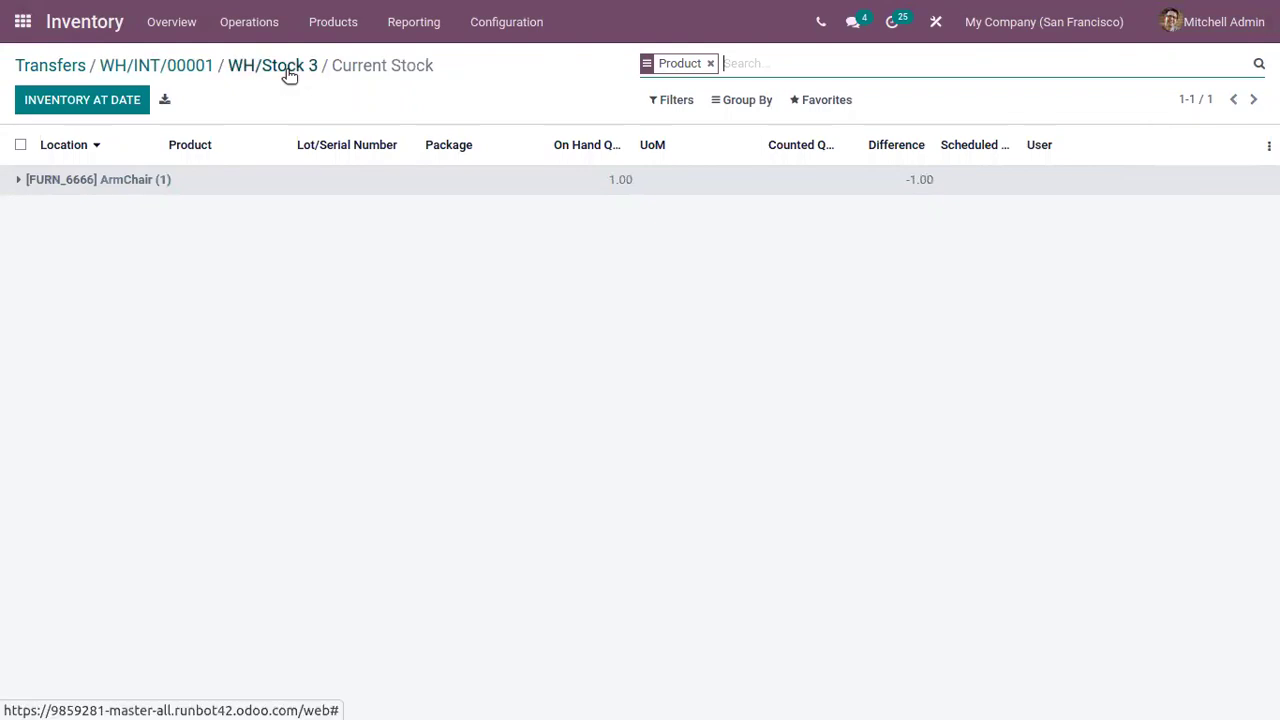
click(130, 181)
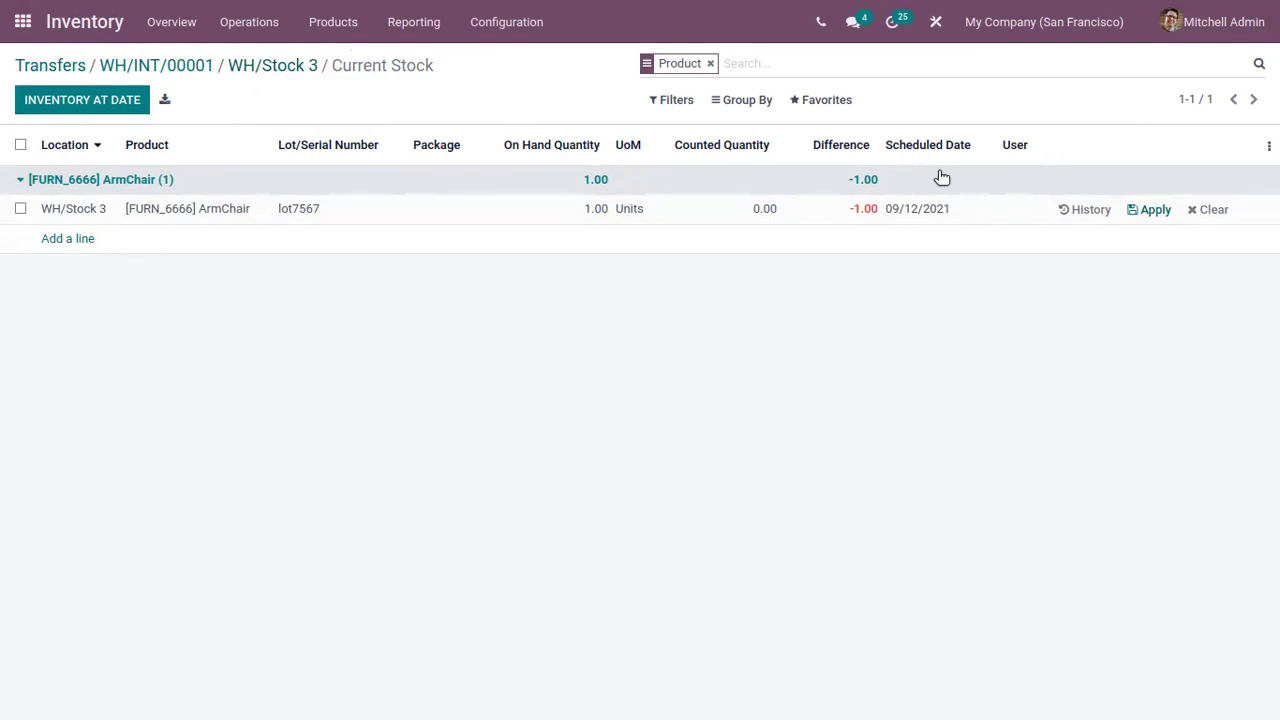
click(765, 208)
text(1)
click(1152, 210)
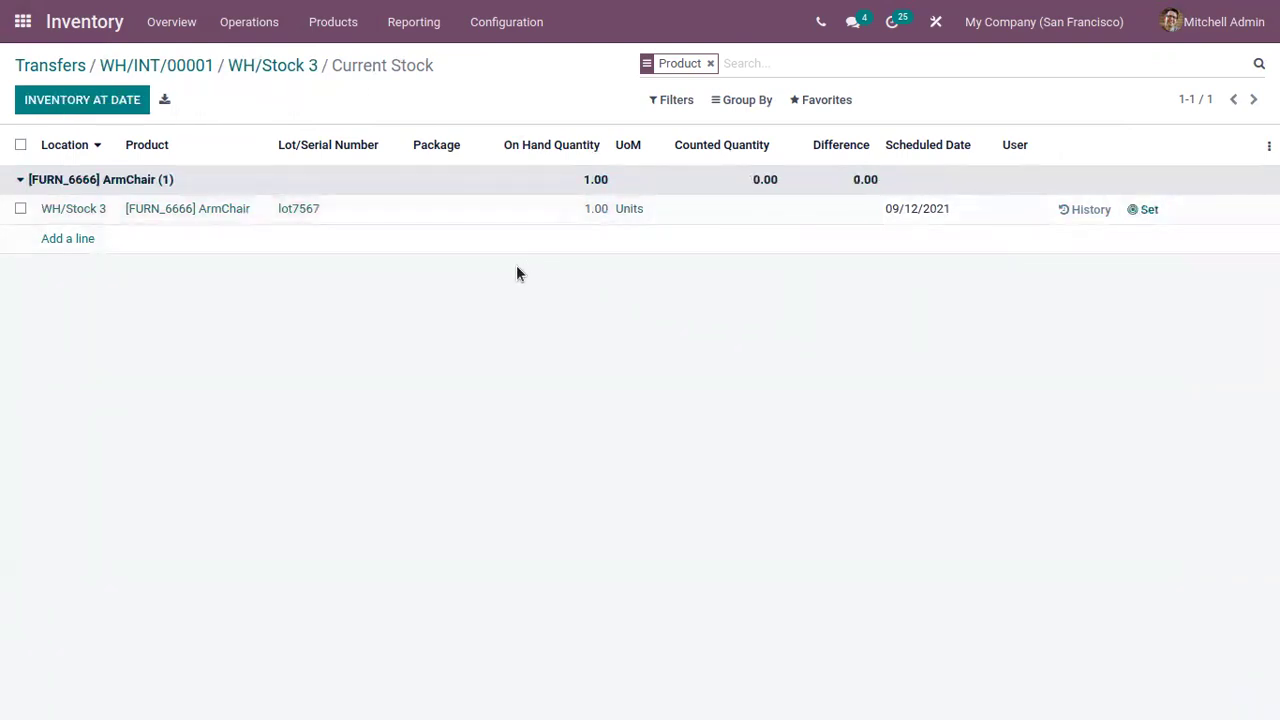
Step: Check the cyclic inventory dates of Stock 3 and go back through the transfer record to the transfers list
click(272, 67)
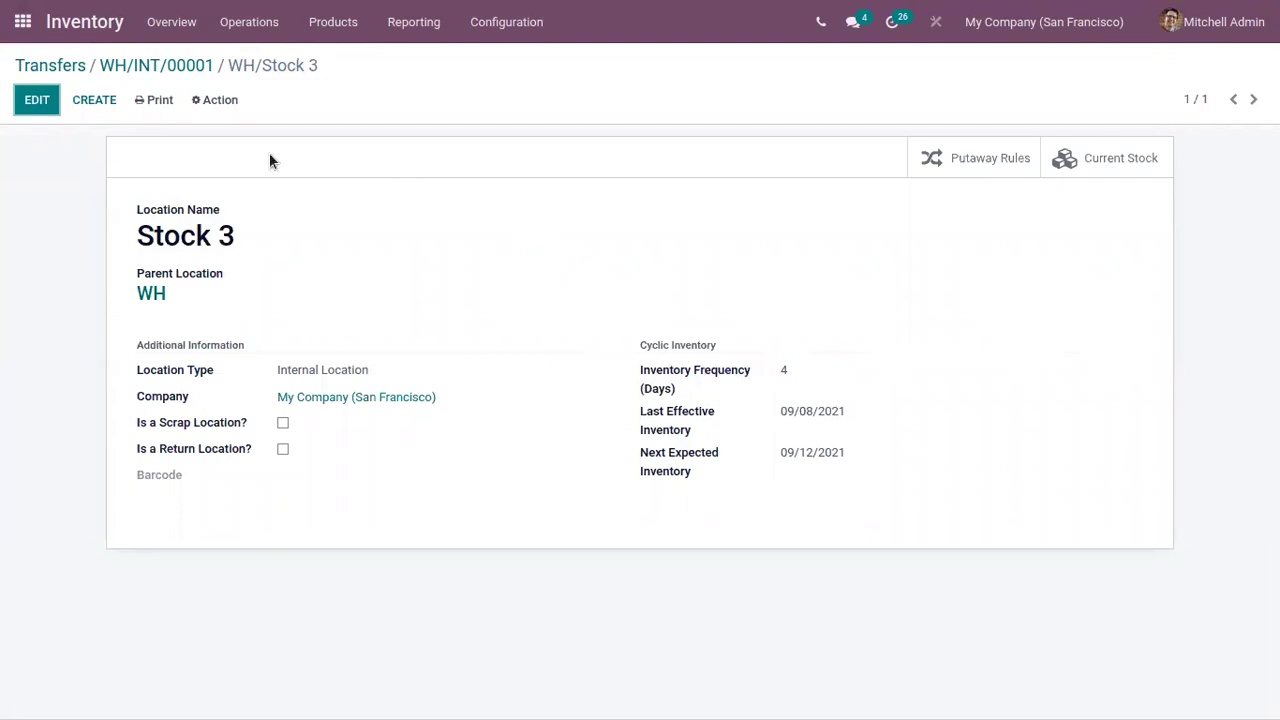
click(176, 70)
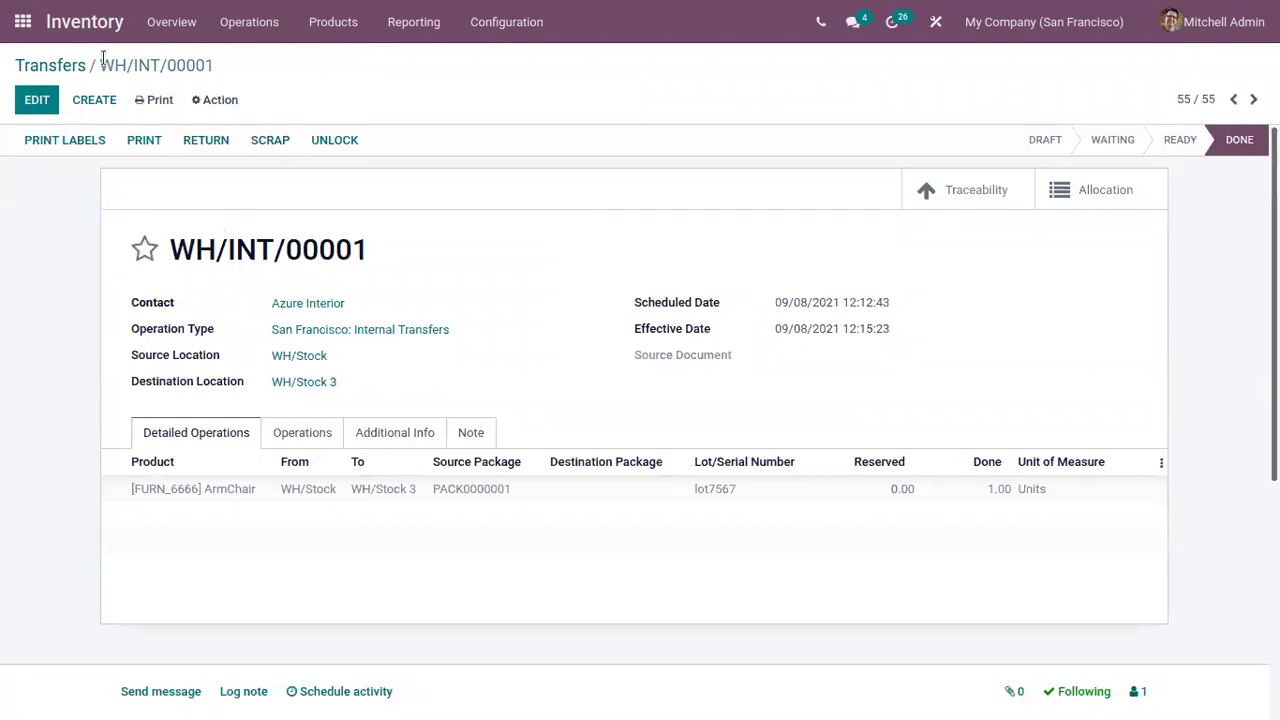
click(57, 67)
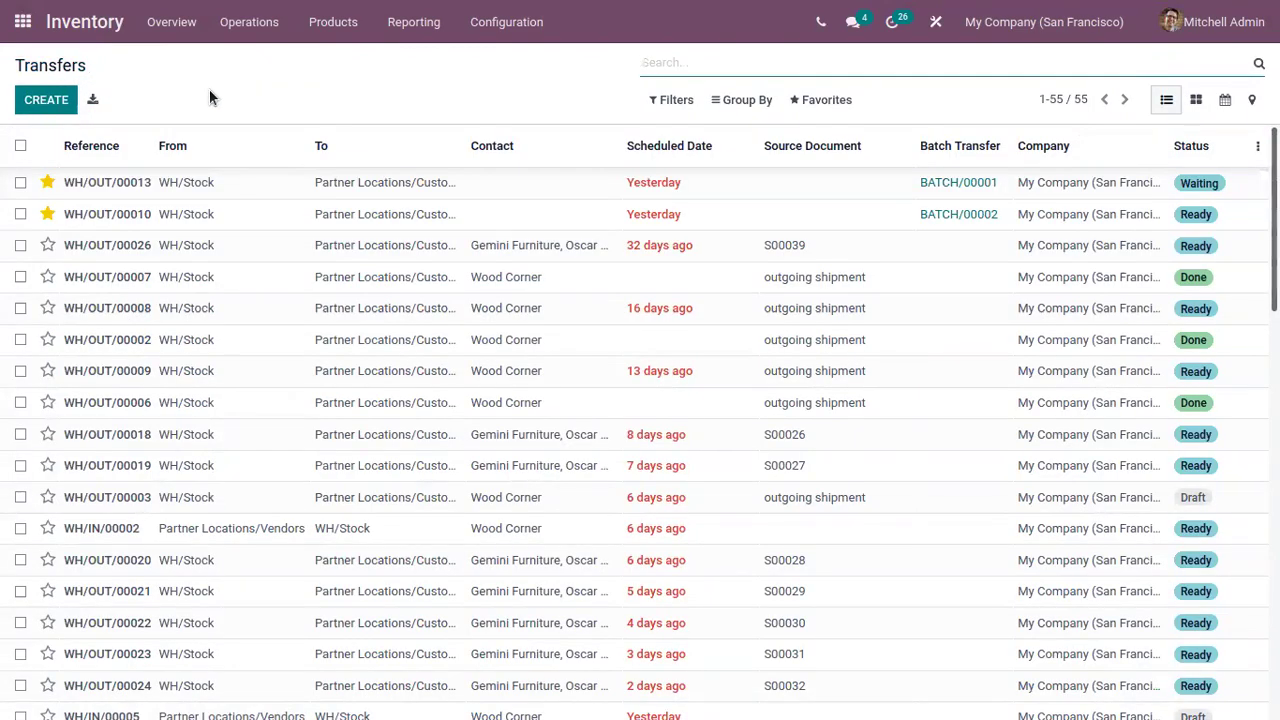